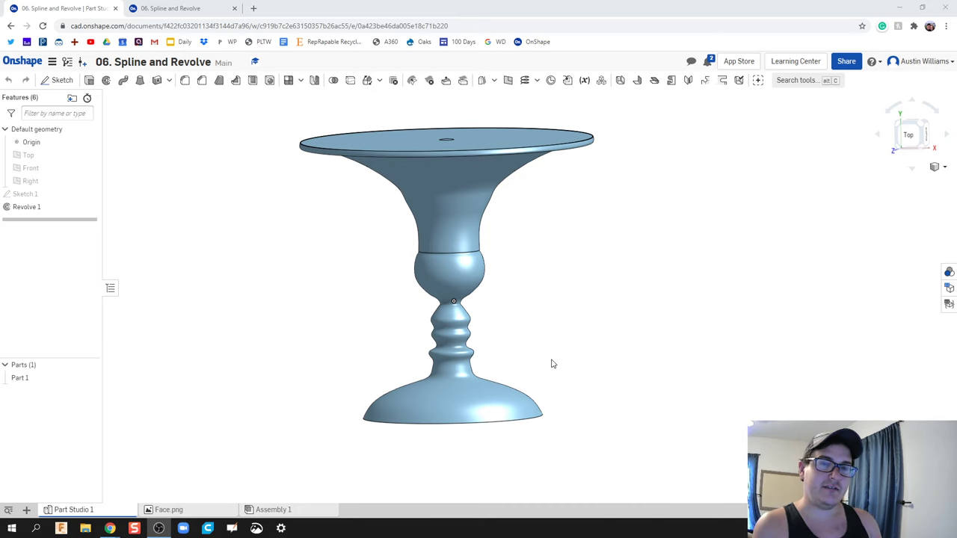
# Step: Create a new document named "Spline and Revolve" from the Onshape documents page
pyautogui.moveTo(570, 352); pyautogui.dragTo(571, 349, button='right')
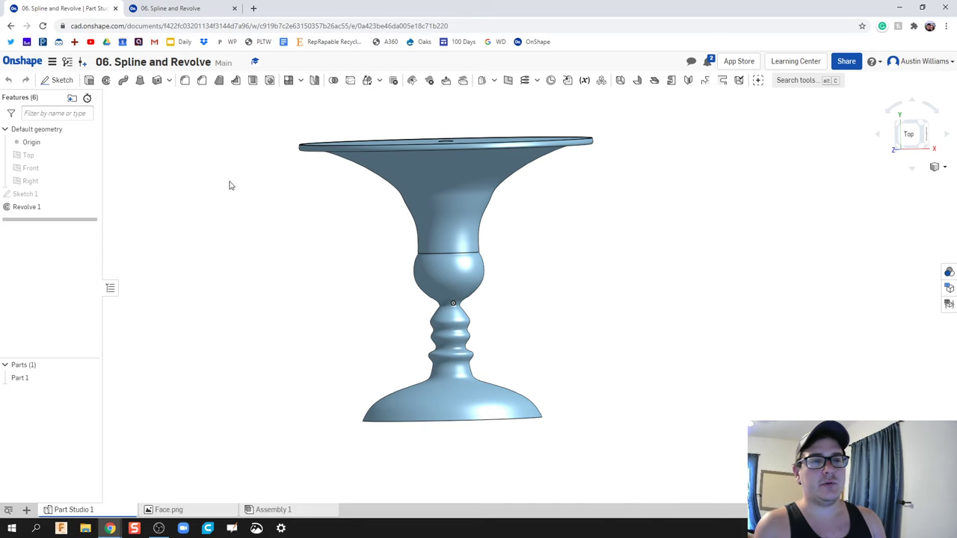
pyautogui.click(207, 6)
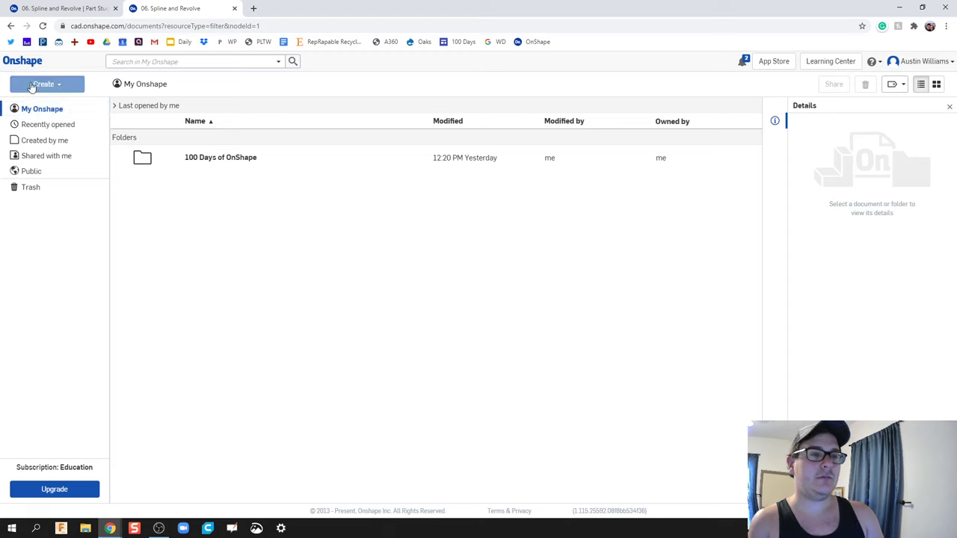
pyautogui.click(43, 84)
pyautogui.click(56, 107)
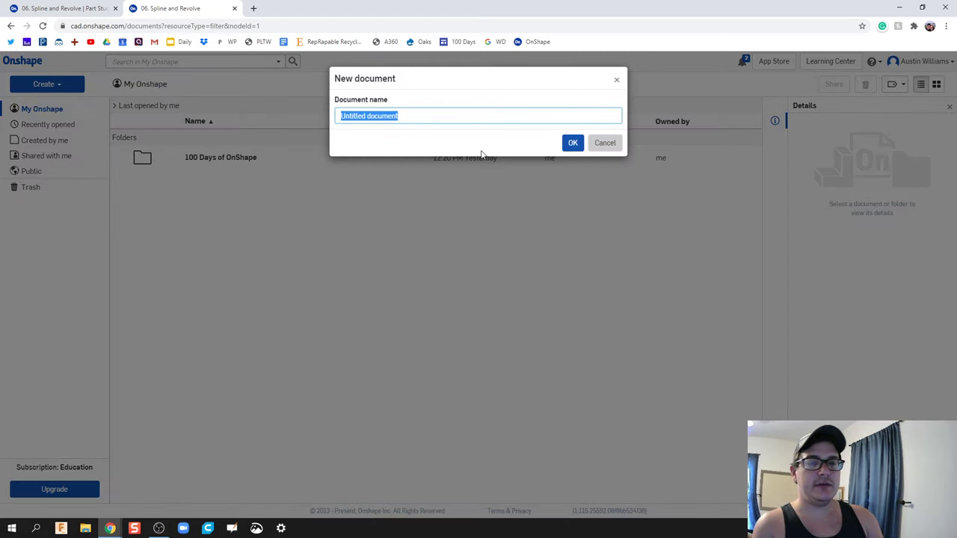
pyautogui.write('Splin')
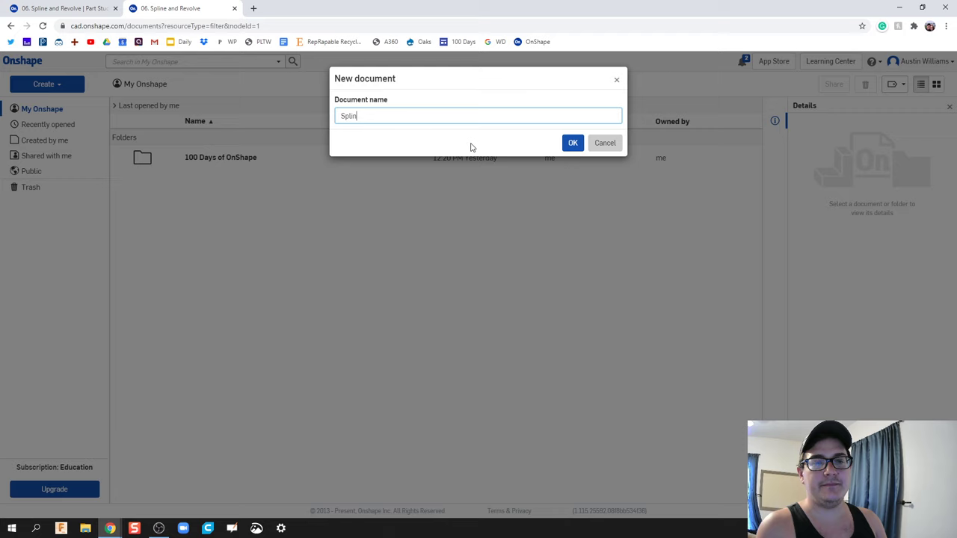
pyautogui.write('e and Revolve')
pyautogui.press('Return')
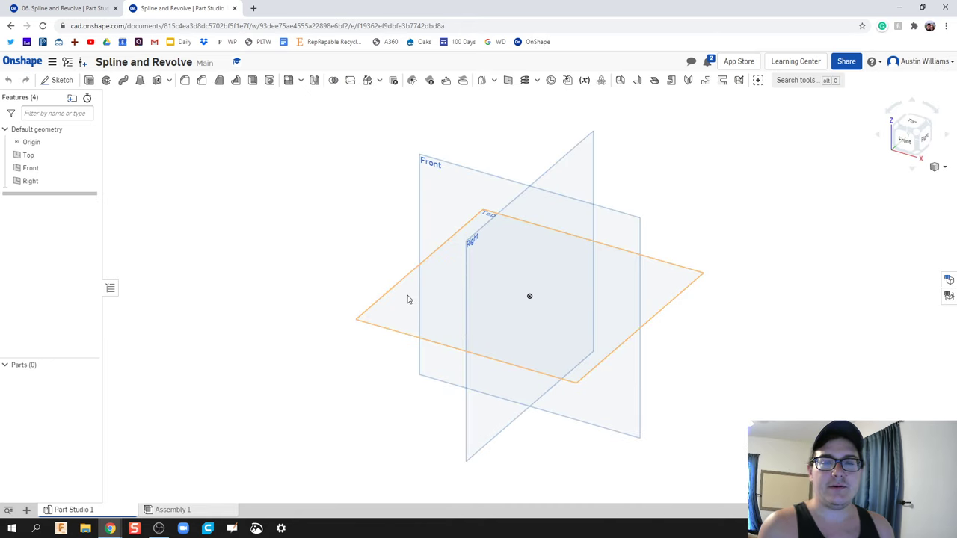
# Step: Start a new sketch on the Front plane and view it straight on
pyautogui.click(51, 82)
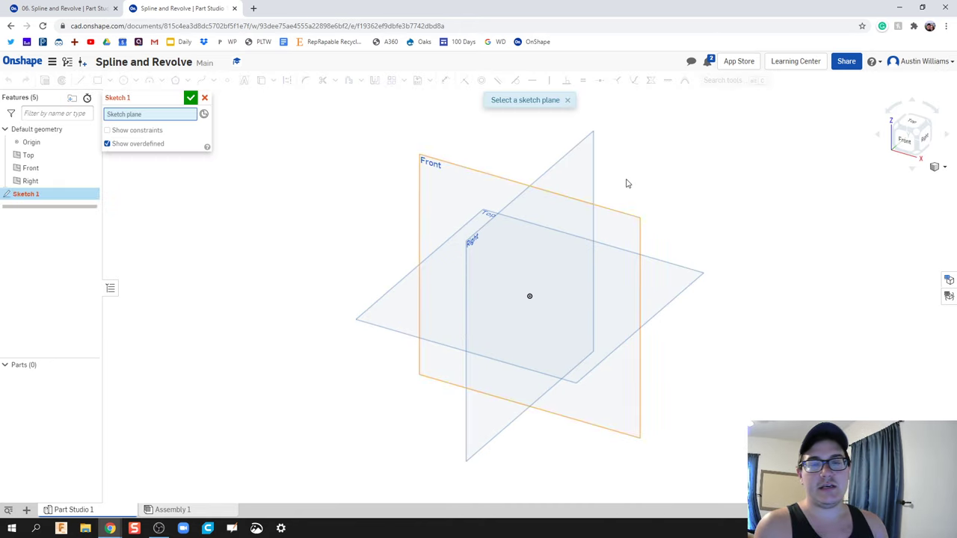
pyautogui.click(591, 216)
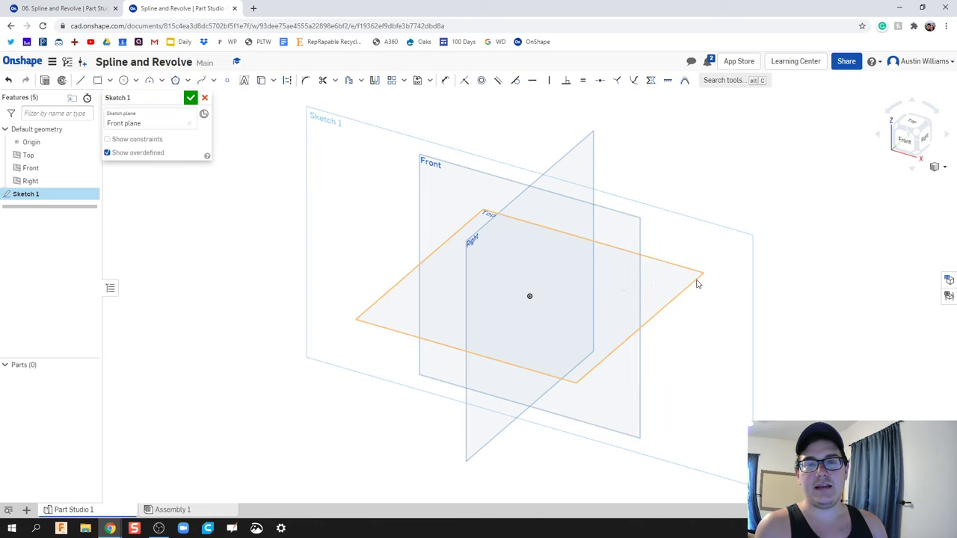
pyautogui.click(903, 142)
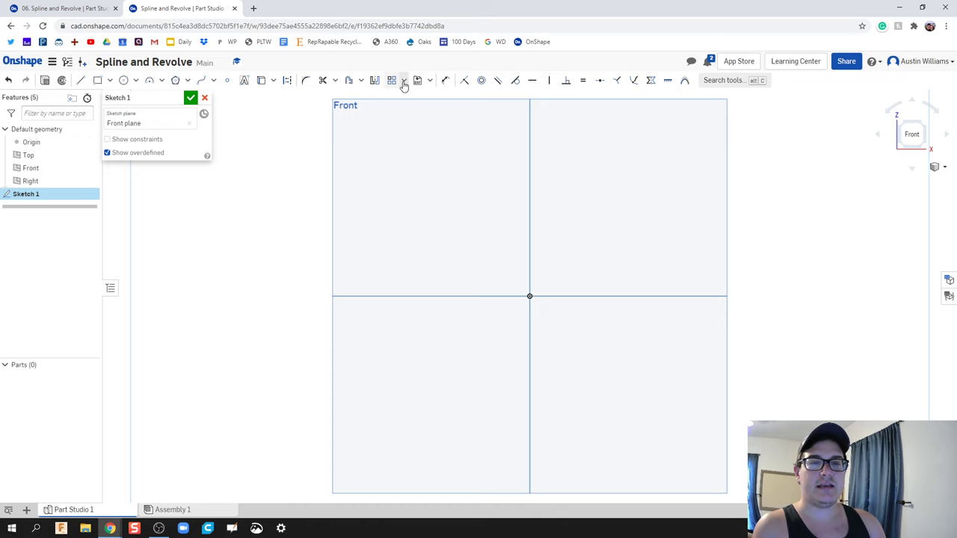
# Step: Import the Face PNG file from the Downloads folder into the document through the sketch's Insert image command
pyautogui.click(431, 81)
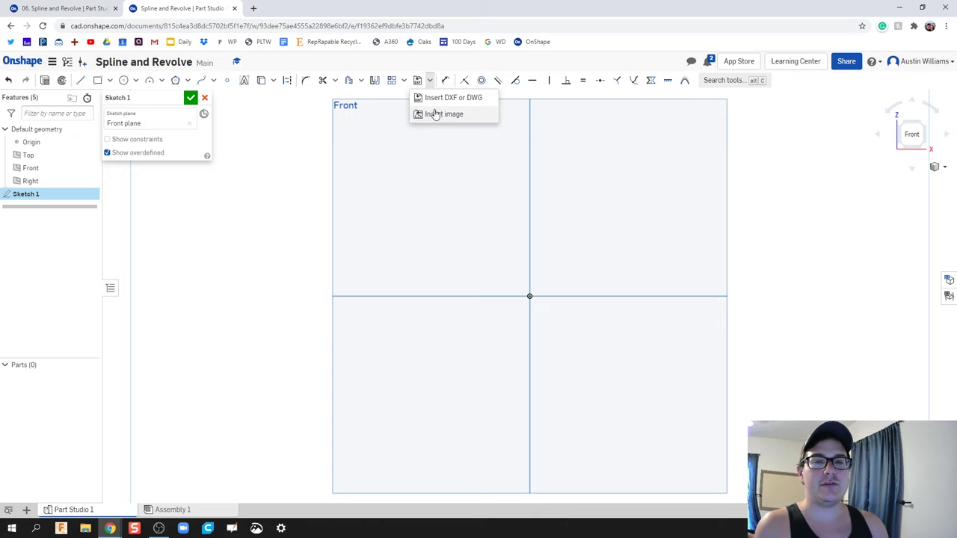
pyautogui.click(434, 113)
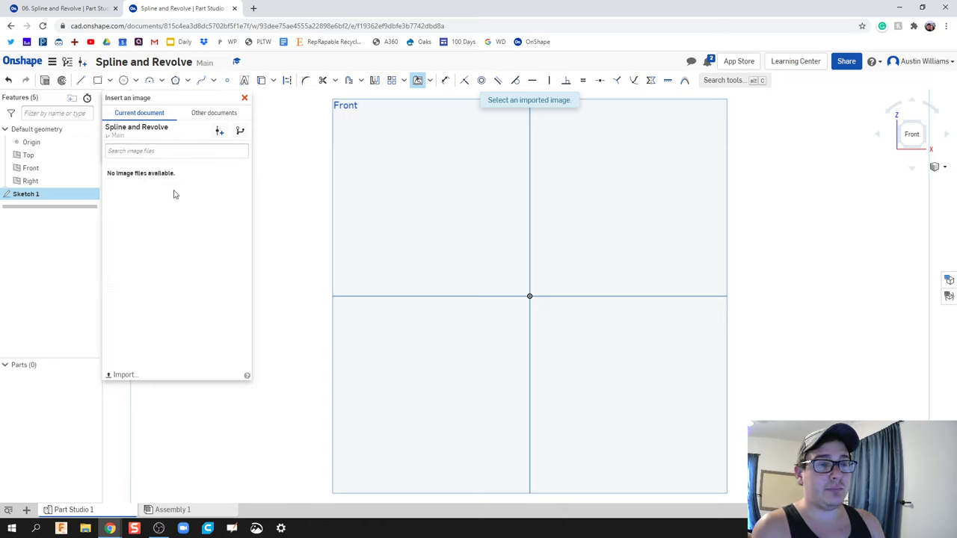
pyautogui.click(229, 112)
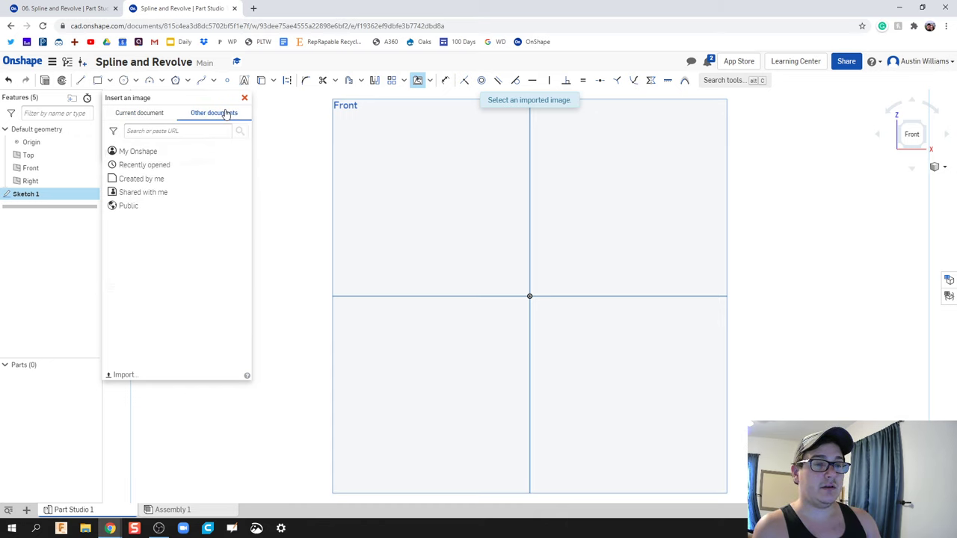
pyautogui.click(163, 116)
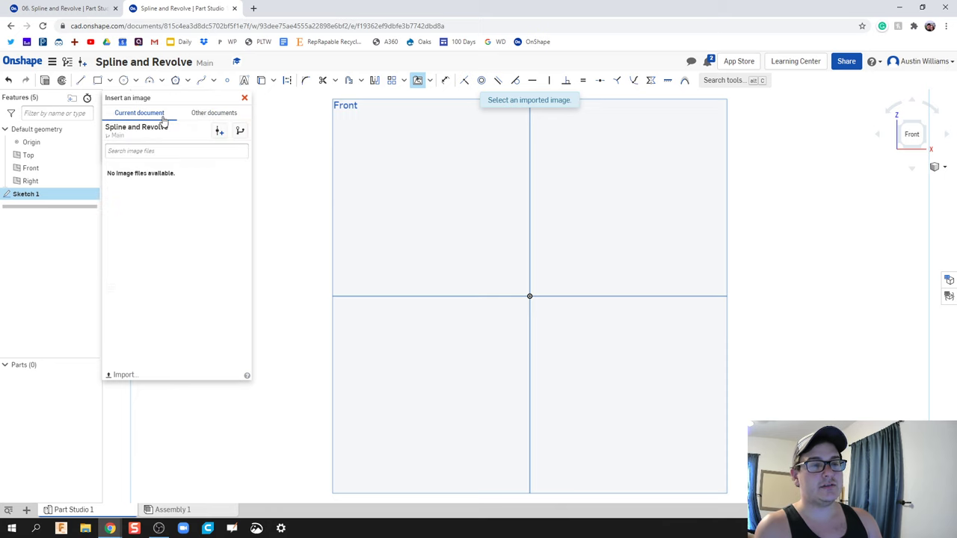
pyautogui.click(121, 375)
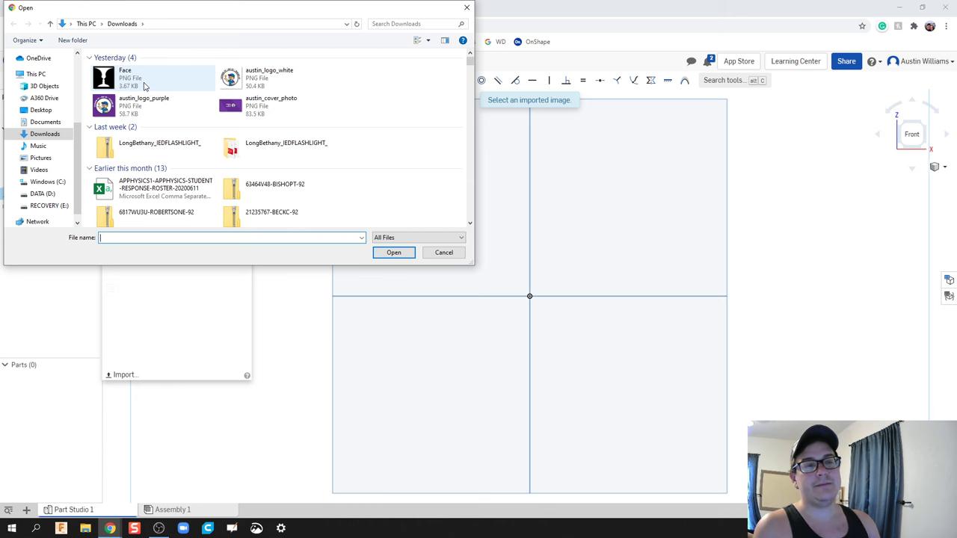
pyautogui.doubleClick(144, 87)
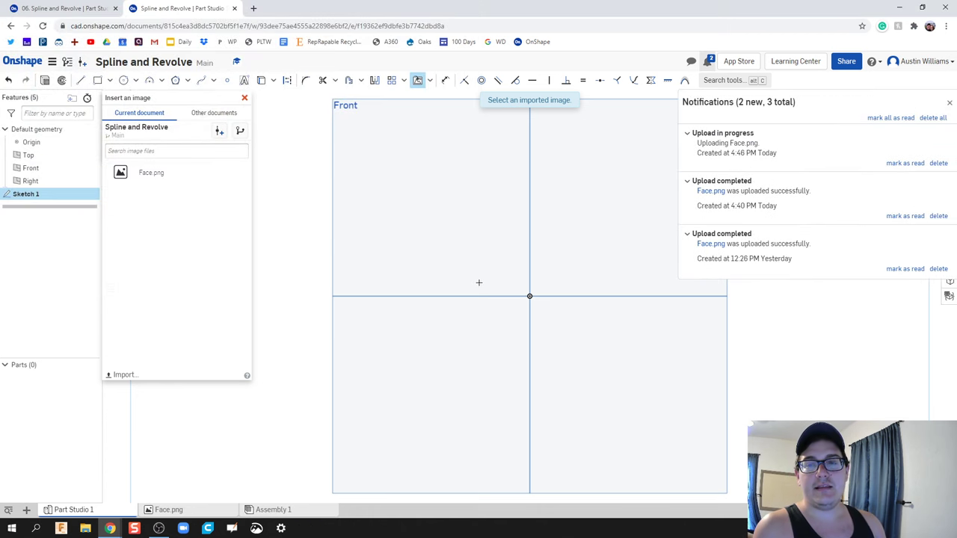
# Step: Place Face.png in the sketch as an image rectangle spanning both sides of the vertical axis, reaching from below the origin to well above it
pyautogui.click(146, 175)
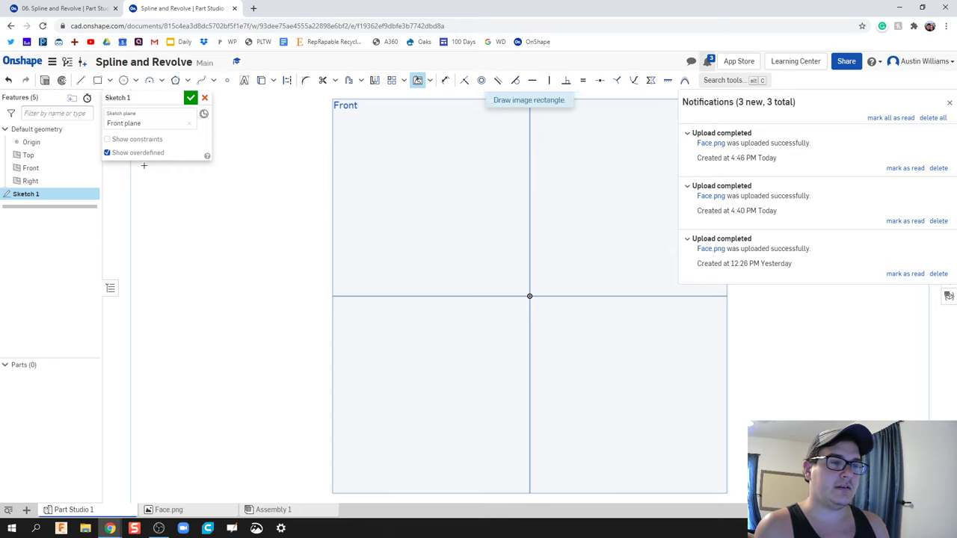
pyautogui.click(949, 102)
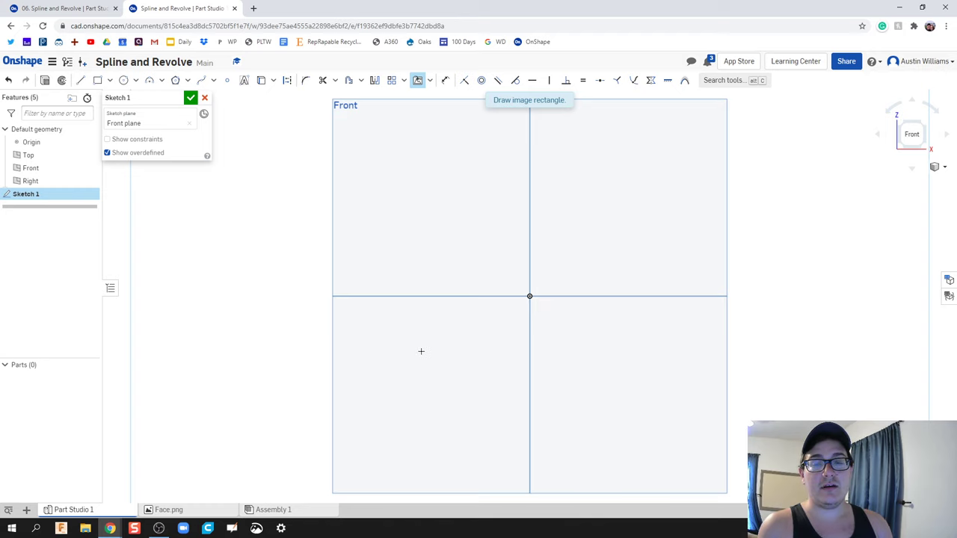
pyautogui.click(412, 363)
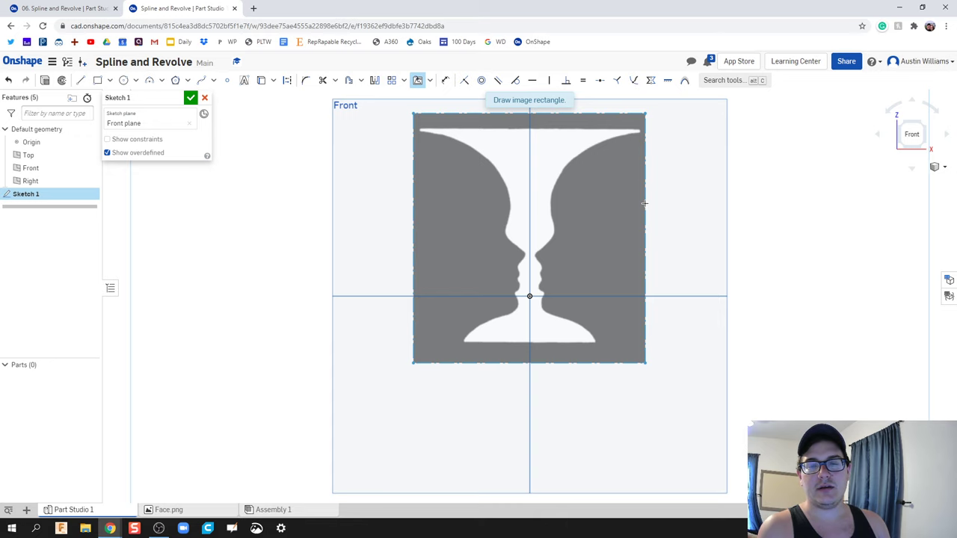
pyautogui.click(644, 203)
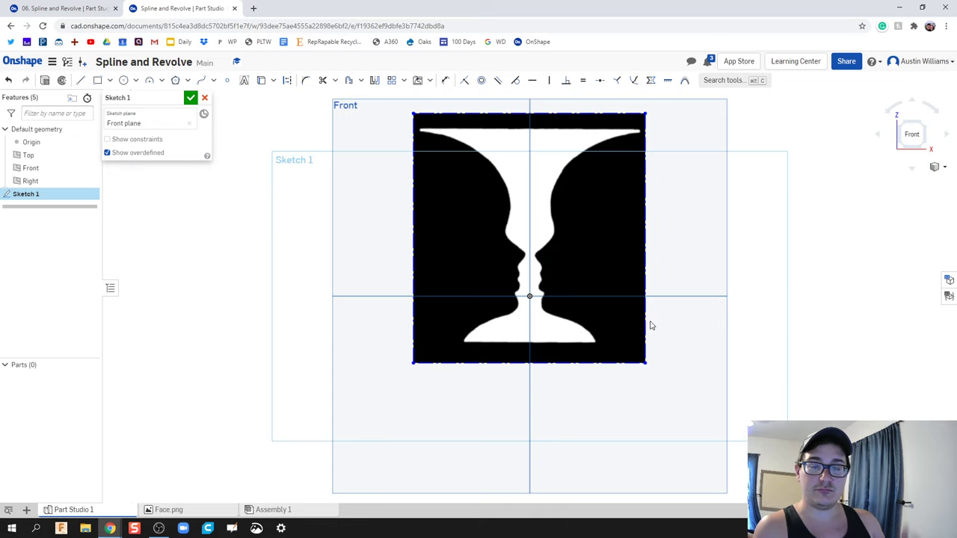
# Step: Shift the face image downward and off the vertical axis by its lower corner points
pyautogui.moveTo(649, 325)
pyautogui.mouseDown(button='middle')
pyautogui.moveTo(613, 346)
pyautogui.moveTo(607, 365)
pyautogui.mouseUp(button='middle')
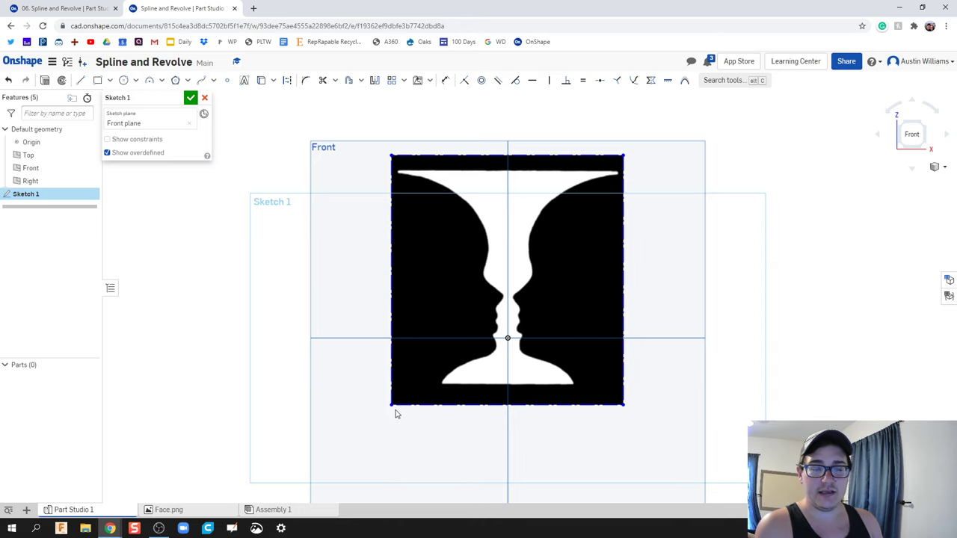
pyautogui.press('d')
pyautogui.moveTo(390, 407); pyautogui.dragTo(393, 432)
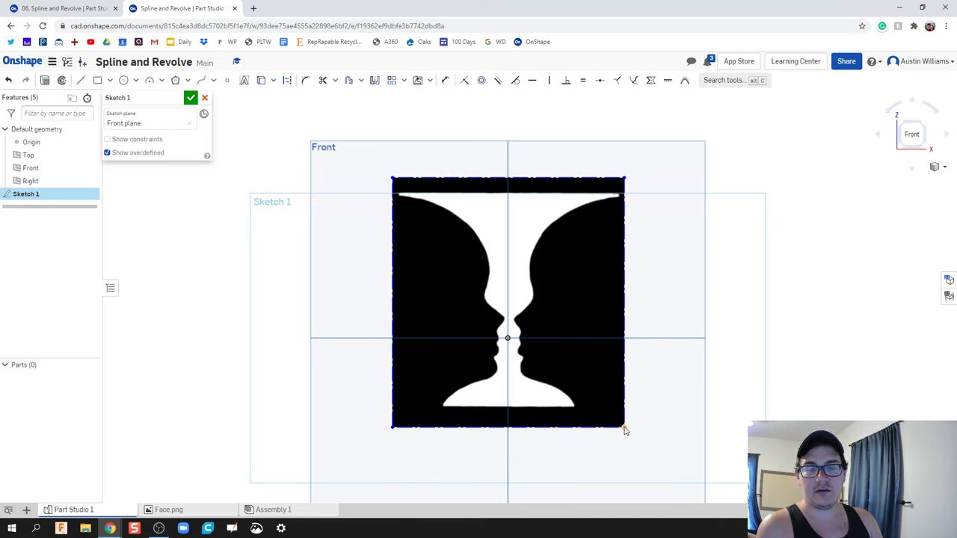
pyautogui.moveTo(626, 428); pyautogui.dragTo(603, 427)
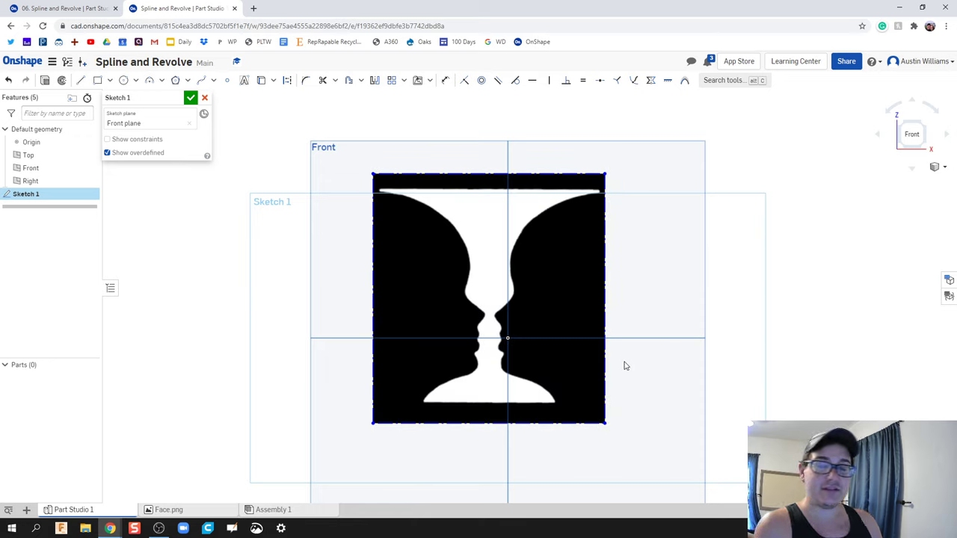
# Step: Dimension the height of the face image's rectangle to 4 in
pyautogui.press('s')
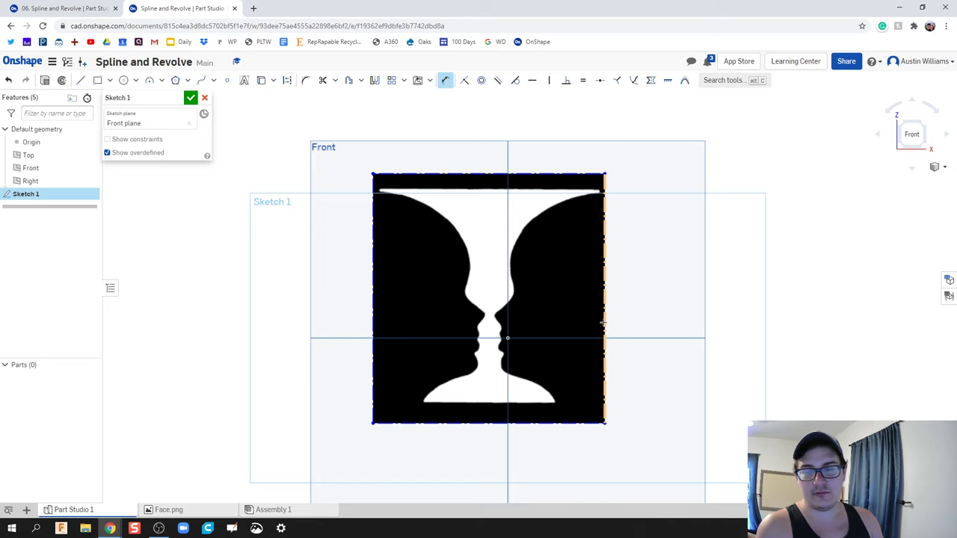
pyautogui.click(602, 317)
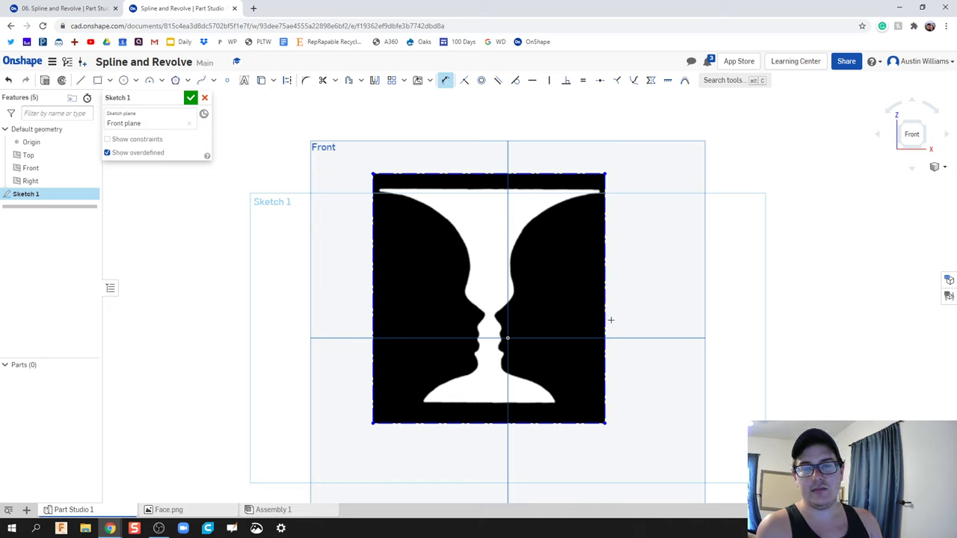
pyautogui.click(662, 326)
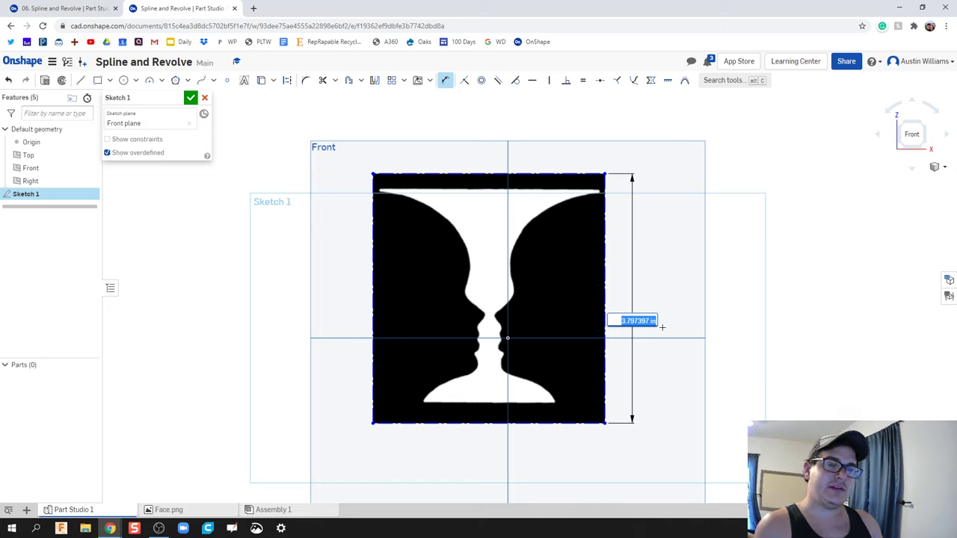
pyautogui.write('4')
pyautogui.press('Return')
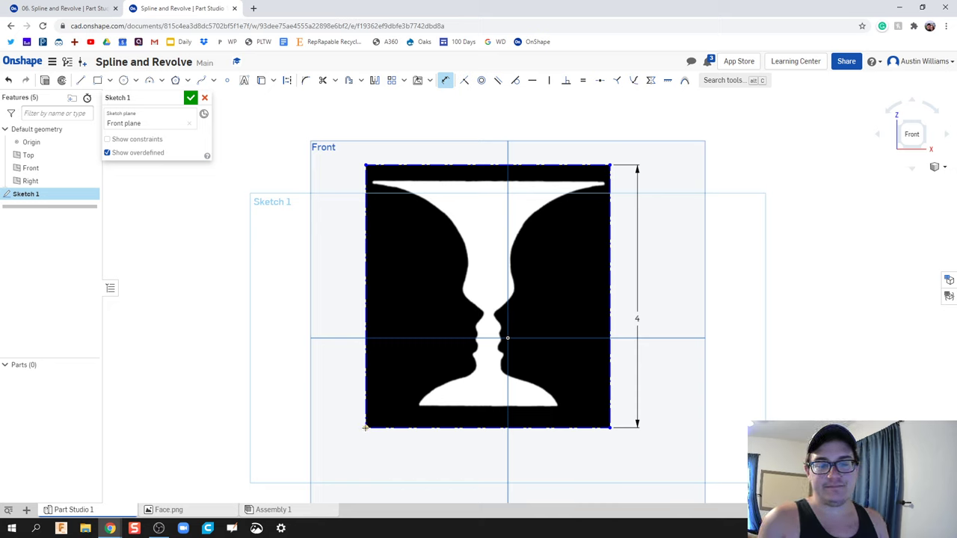
# Step: Move the face image so the vase is centred on the vertical axis with the nose tips level with the origin
pyautogui.click(367, 427)
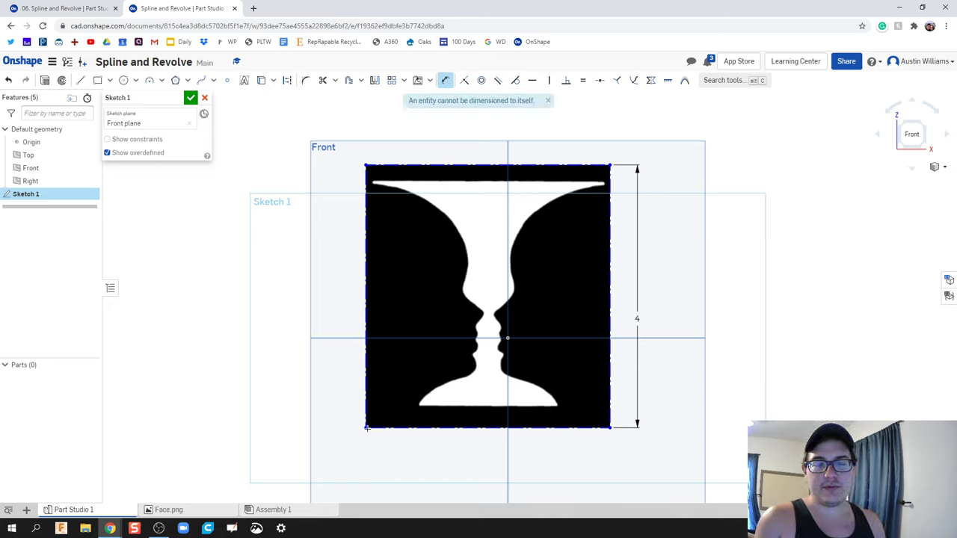
pyautogui.press('Escape')
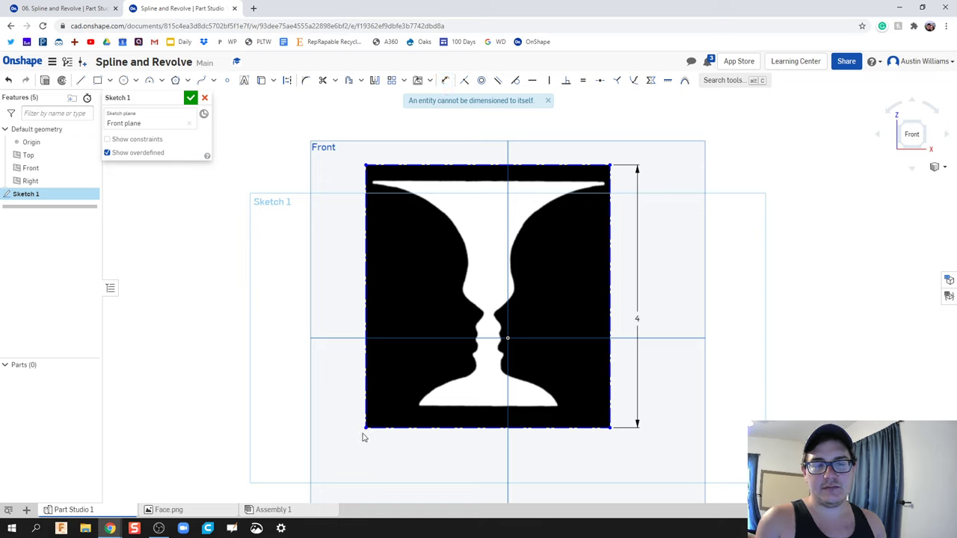
pyautogui.moveTo(367, 431); pyautogui.dragTo(387, 456)
pyautogui.scroll(-2, 519, 452)
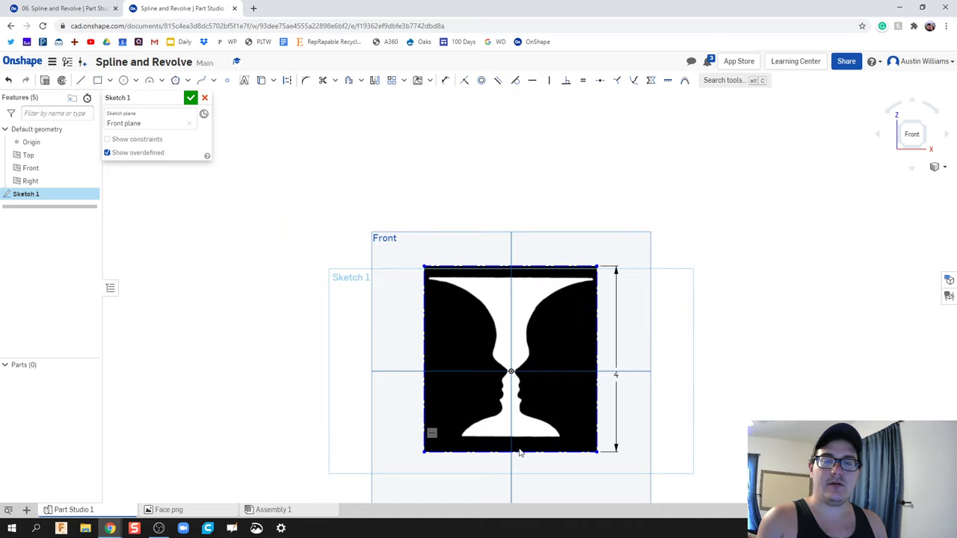
# Step: Draw a vertical centreline about 3.455 in long from the vase's top to its base, continuing horizontally about 1.055 in to the base's outer corner
pyautogui.scroll(3, 521, 452)
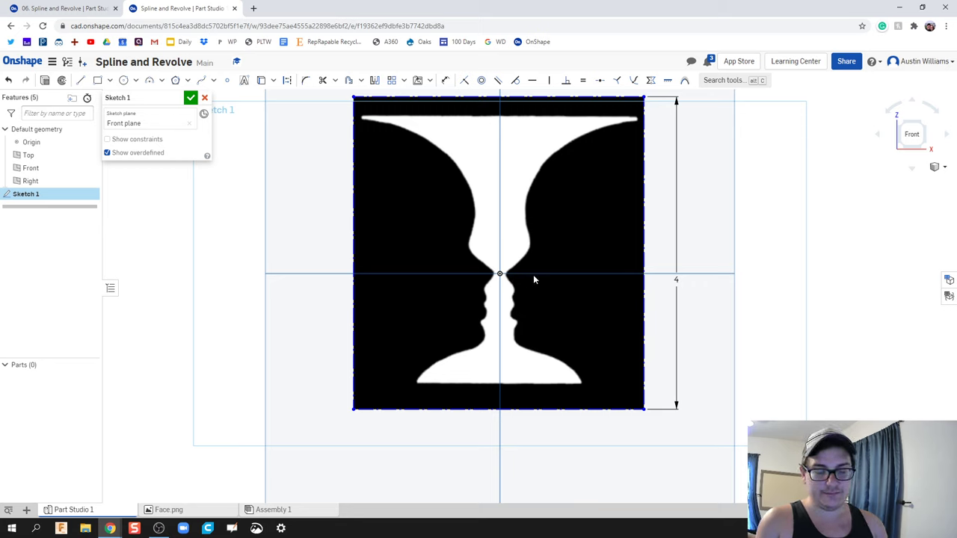
pyautogui.press('l')
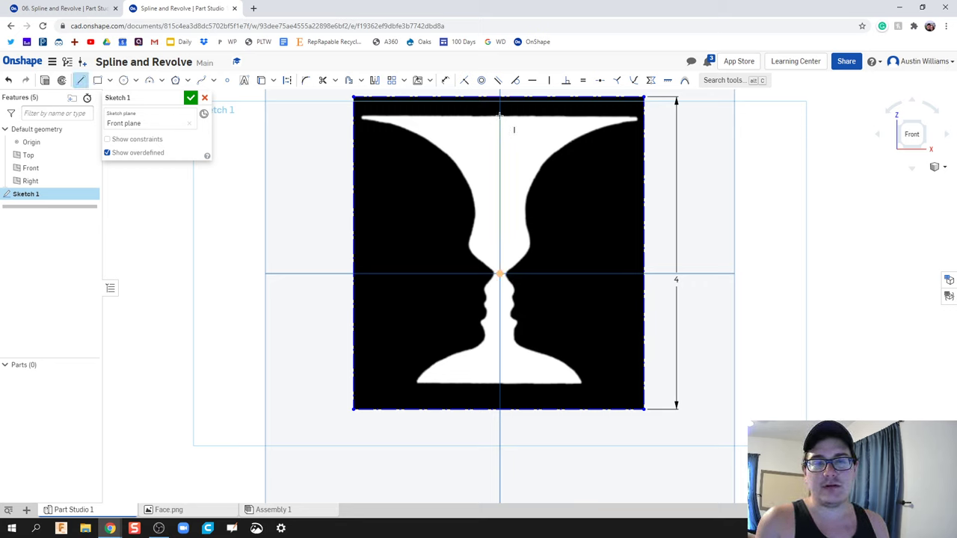
pyautogui.click(500, 114)
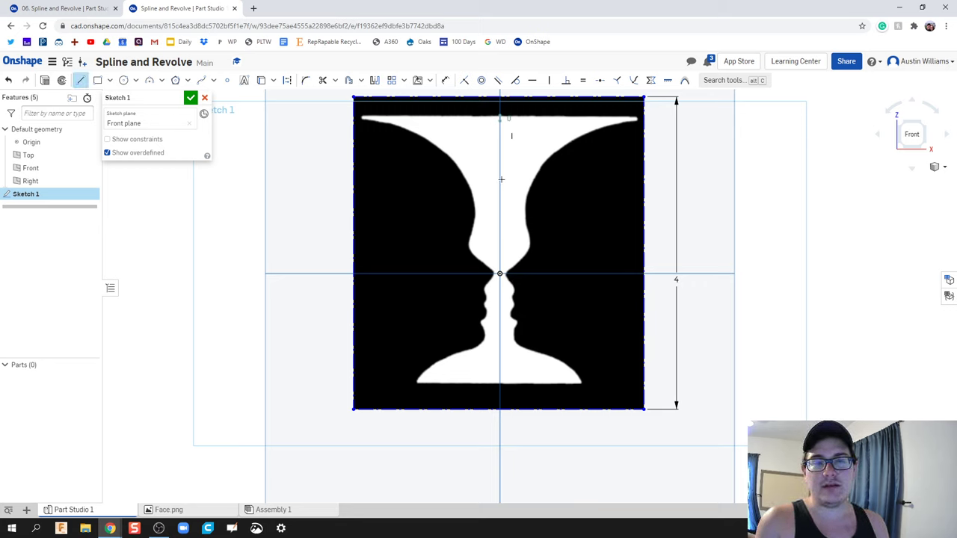
pyautogui.click(500, 385)
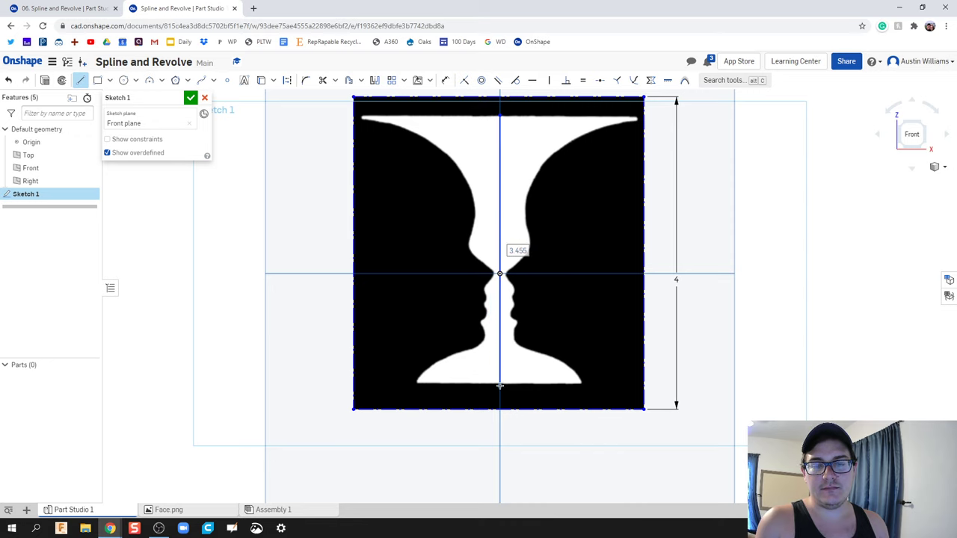
pyautogui.click(581, 385)
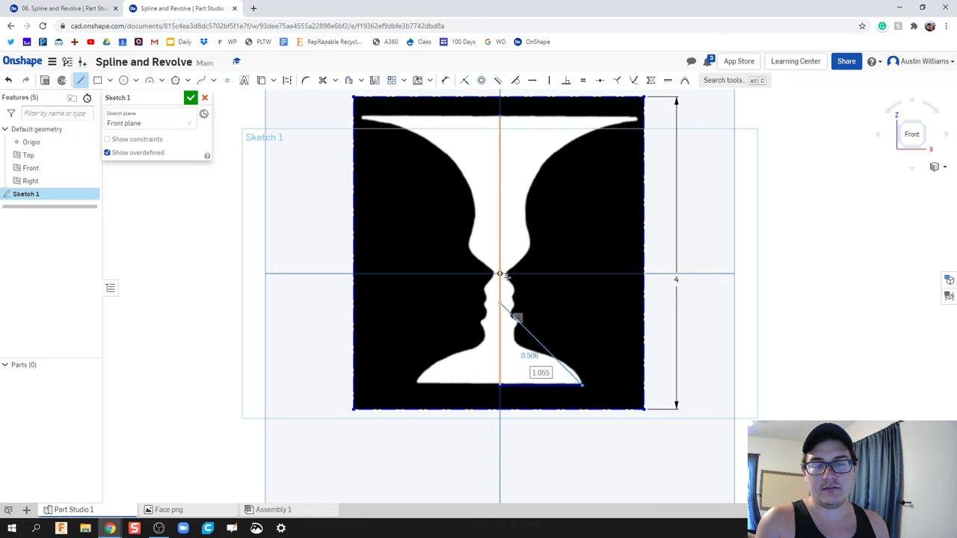
pyautogui.rightClick(601, 382)
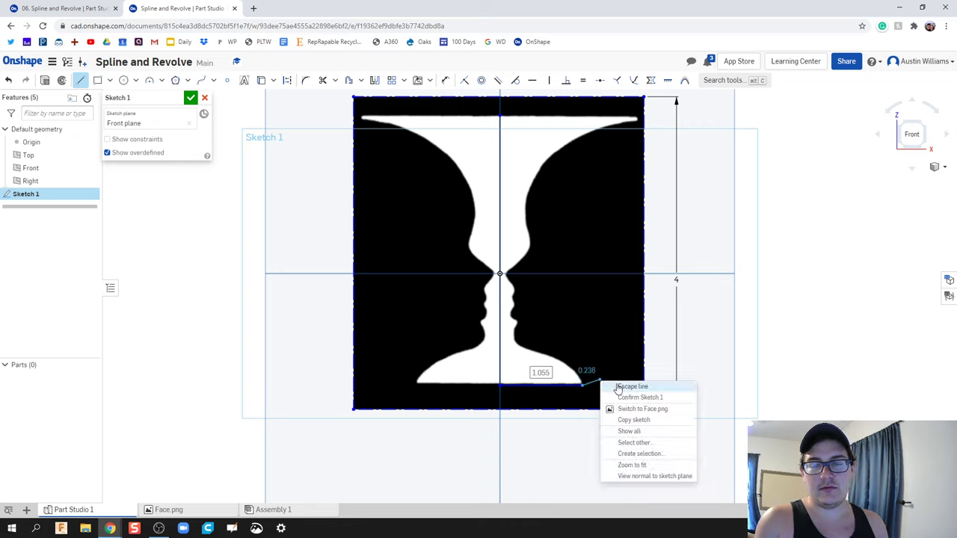
pyautogui.click(632, 386)
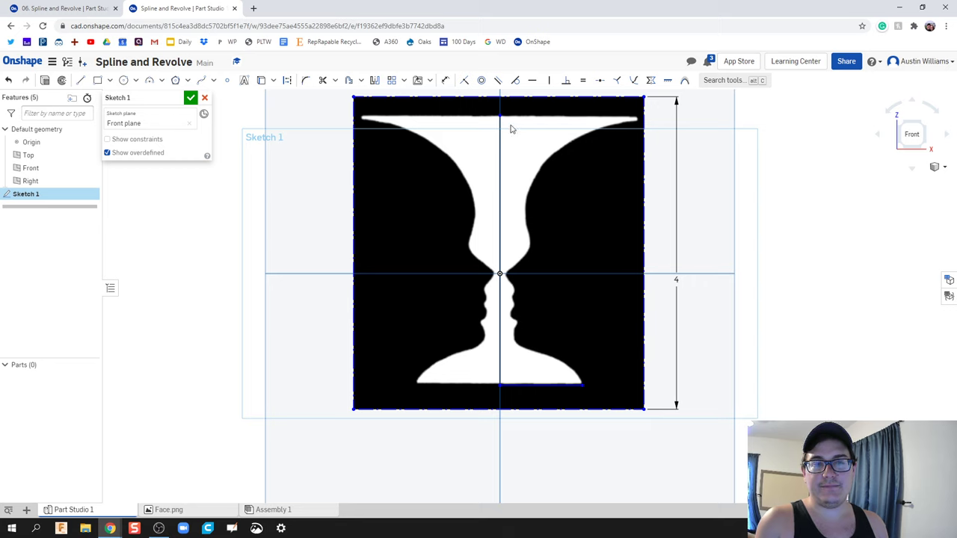
# Step: Draw a horizontal line about 1.762 in long from the top of the vertical centreline to the vase's outer rim
pyautogui.press('l')
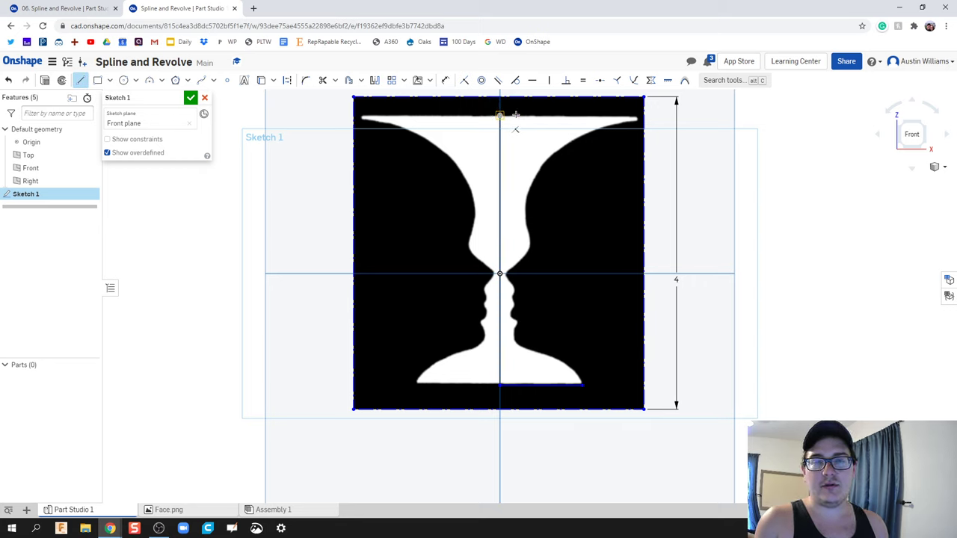
pyautogui.click(500, 116)
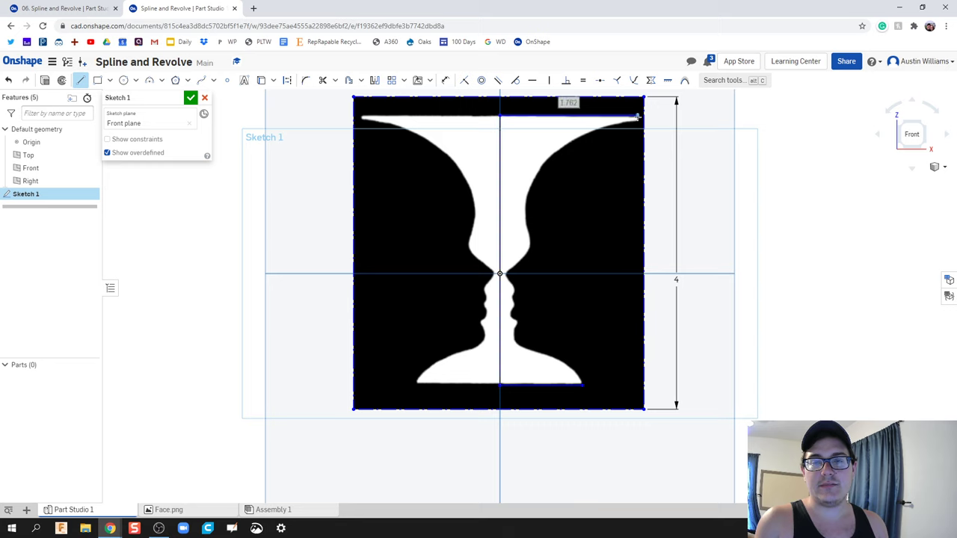
pyautogui.rightClick(636, 117)
pyautogui.click(668, 125)
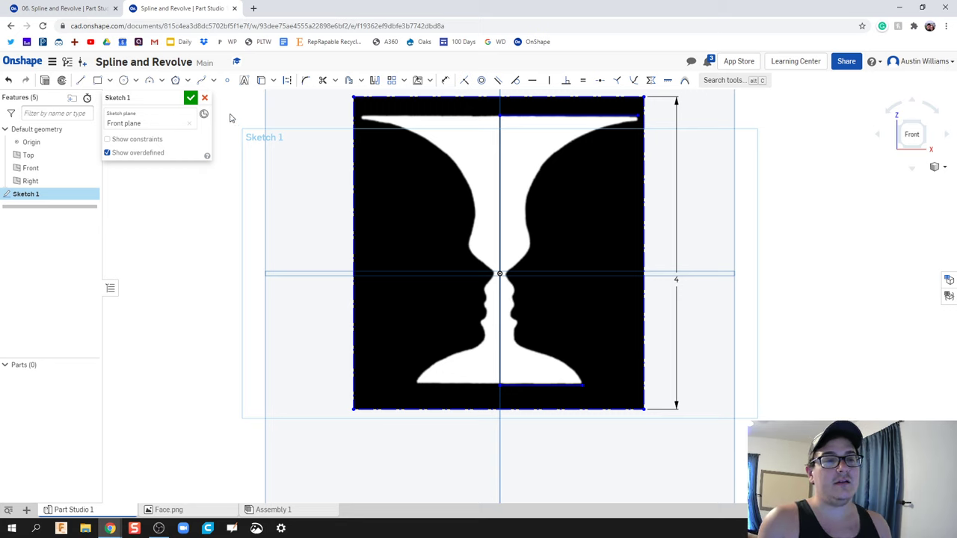
# Step: Start a spline at the base's outer corner and trace the curved upper edge of the base towards the jaw
pyautogui.click(200, 80)
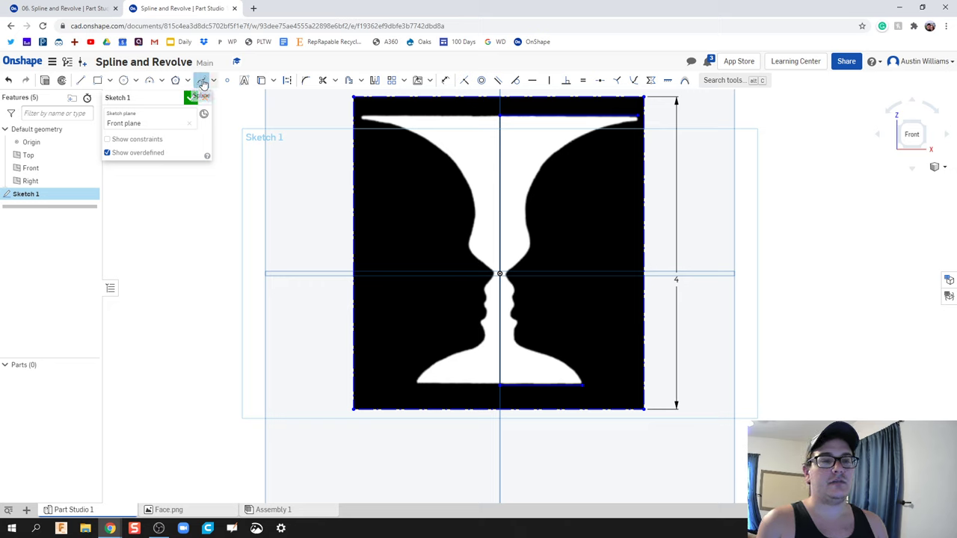
pyautogui.click(581, 385)
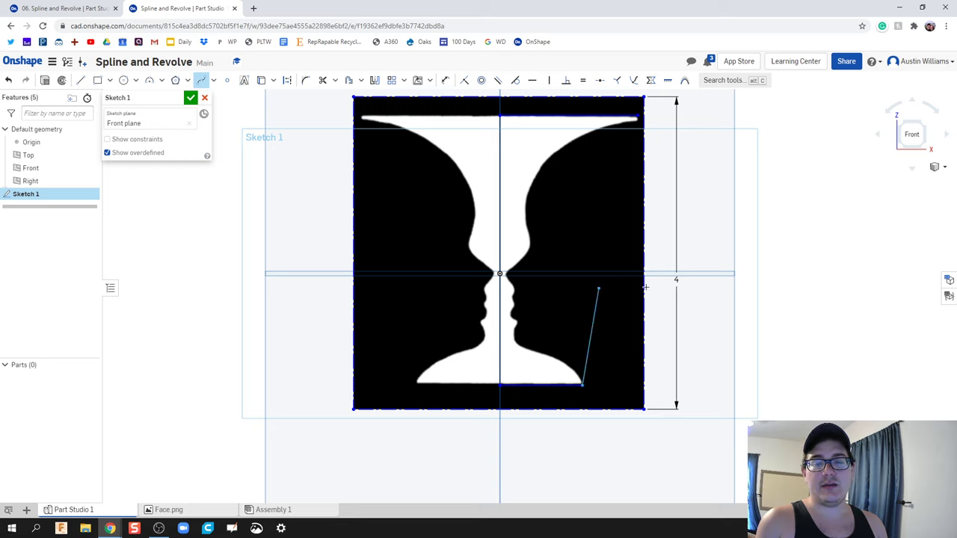
pyautogui.click(563, 345)
pyautogui.scroll(-1, 598, 395)
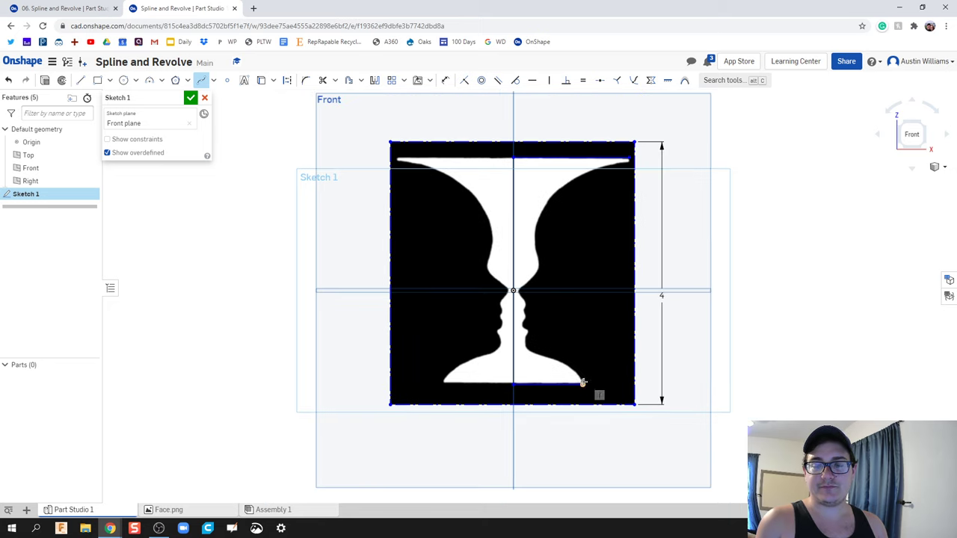
pyautogui.scroll(5, 591, 390)
pyautogui.scroll(4, 530, 345)
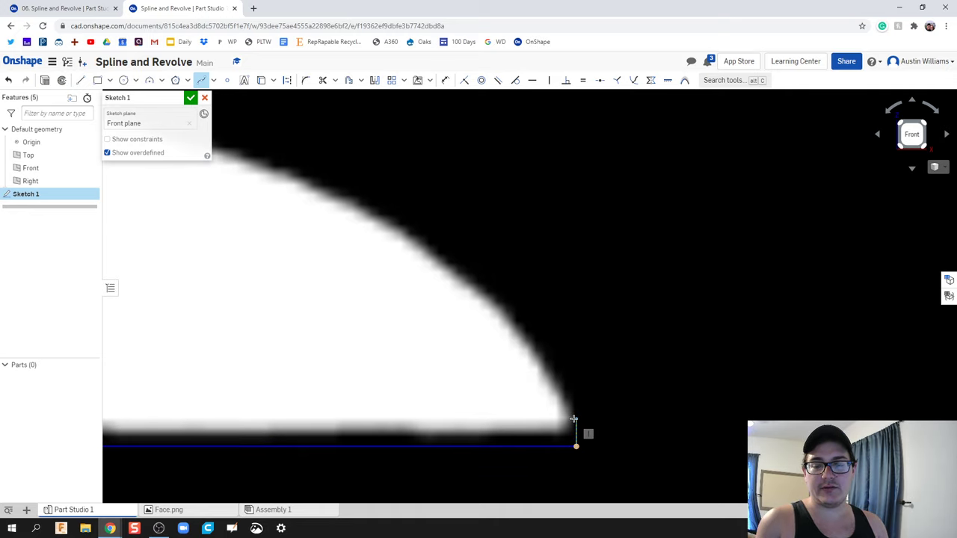
pyautogui.click(544, 363)
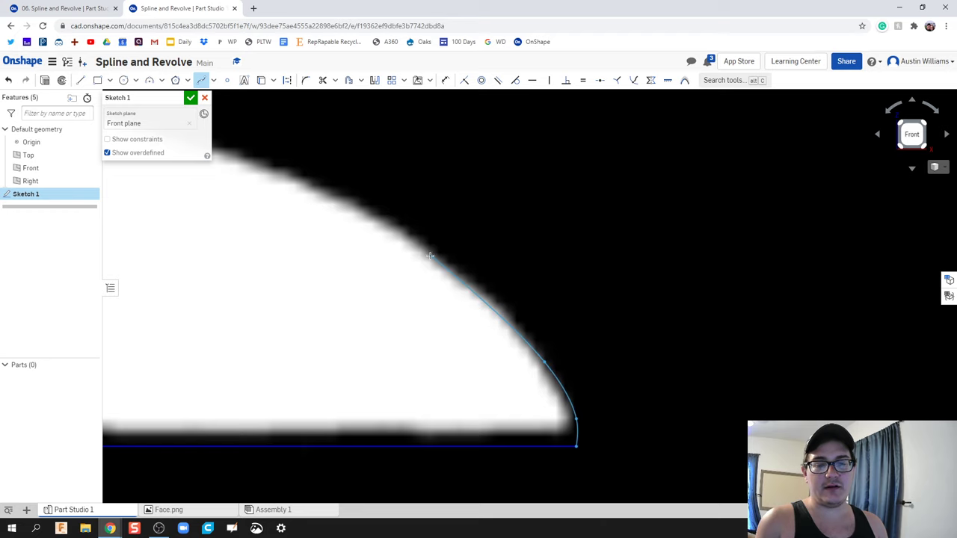
pyautogui.moveTo(427, 254)
pyautogui.mouseDown(button='middle')
pyautogui.moveTo(666, 406)
pyautogui.moveTo(740, 396)
pyautogui.mouseUp(button='middle')
pyautogui.click(525, 319)
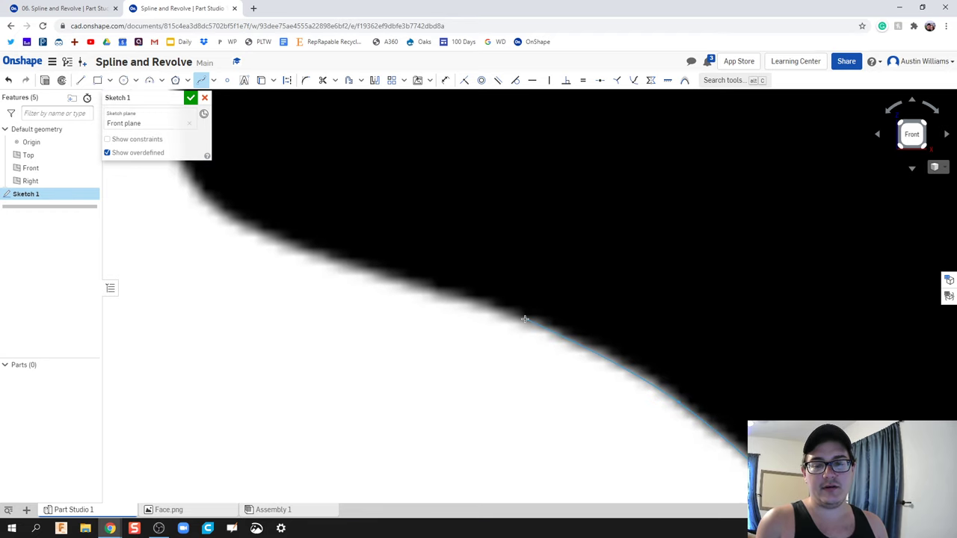
pyautogui.scroll(5, 337, 275)
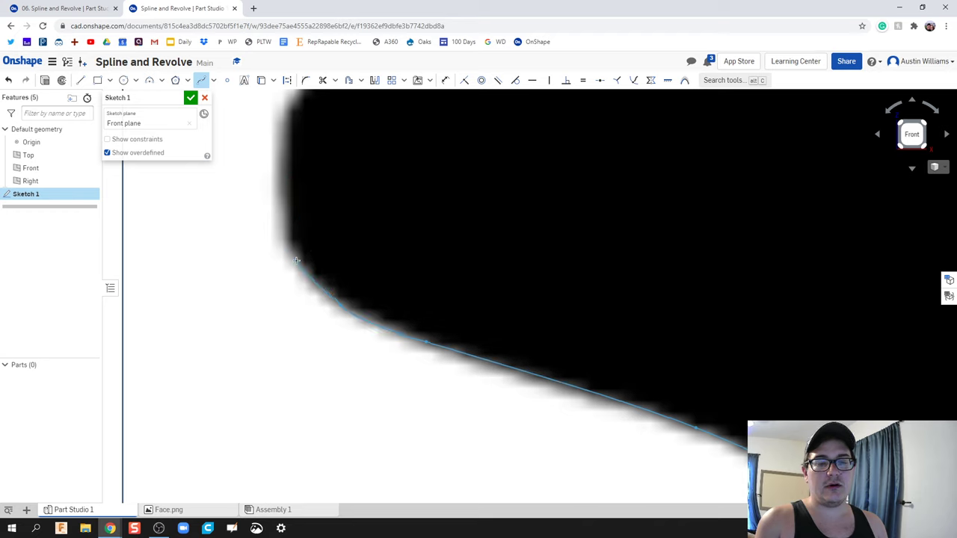
# Step: Continue the spline up the chin and around the hollow beneath the lower lip
pyautogui.click(291, 177)
pyautogui.moveTo(291, 176); pyautogui.dragTo(314, 283, button='middle')
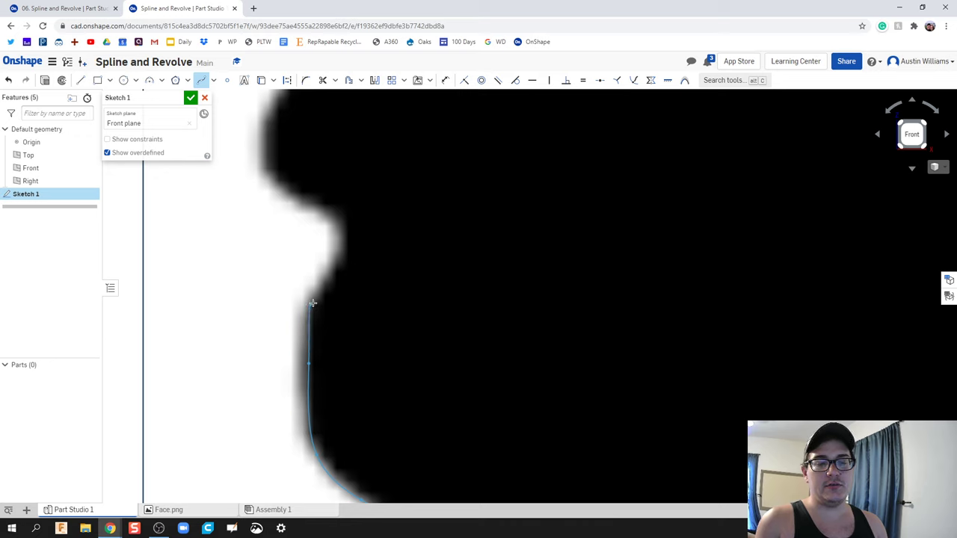
pyautogui.click(345, 255)
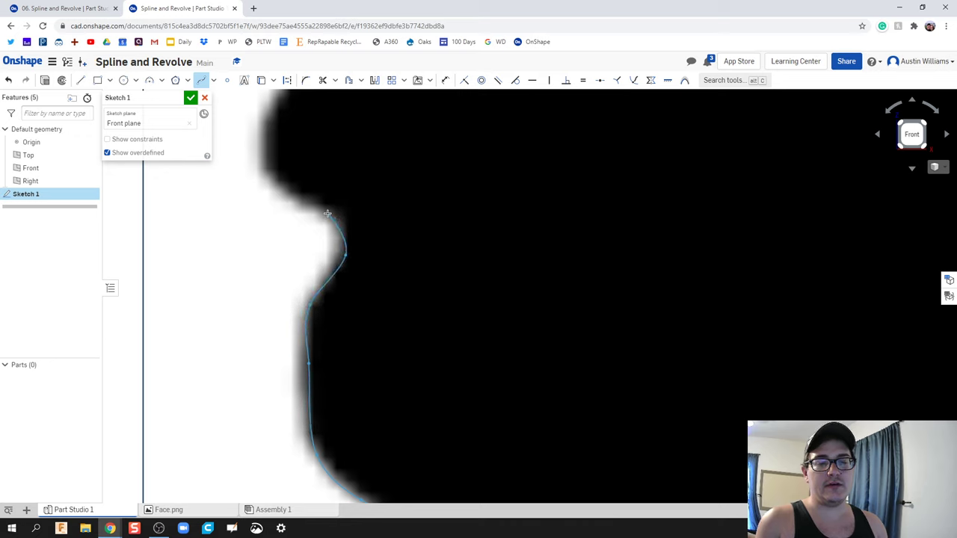
pyautogui.click(339, 220)
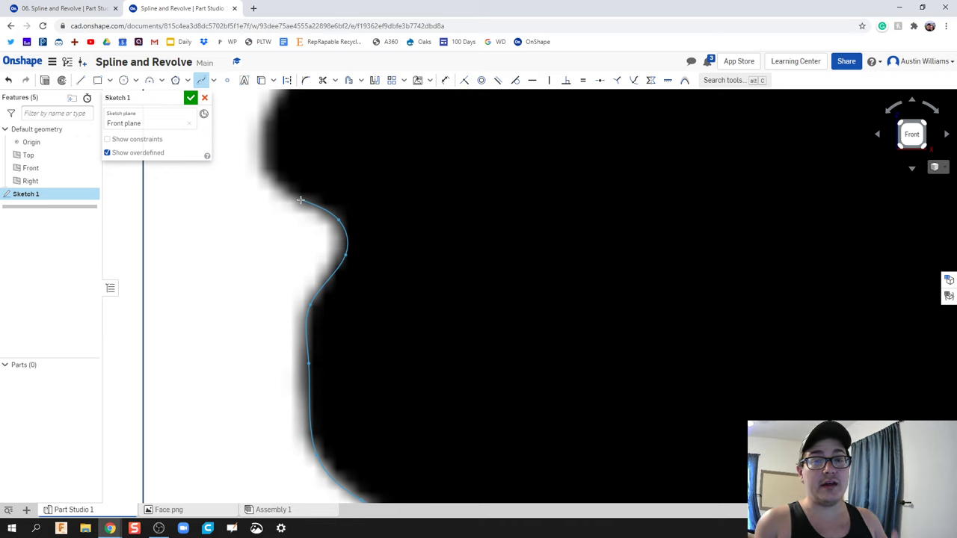
pyautogui.doubleClick(300, 200)
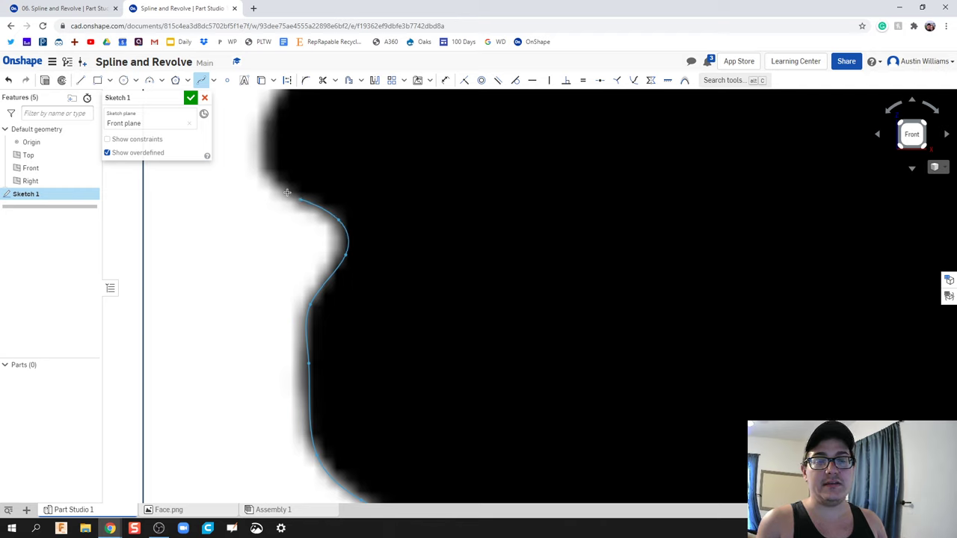
# Step: Extend the spline around the lower lip and through the mouth crease to the upper lip
pyautogui.click(265, 162)
pyautogui.moveTo(265, 114); pyautogui.dragTo(266, 274, button='middle')
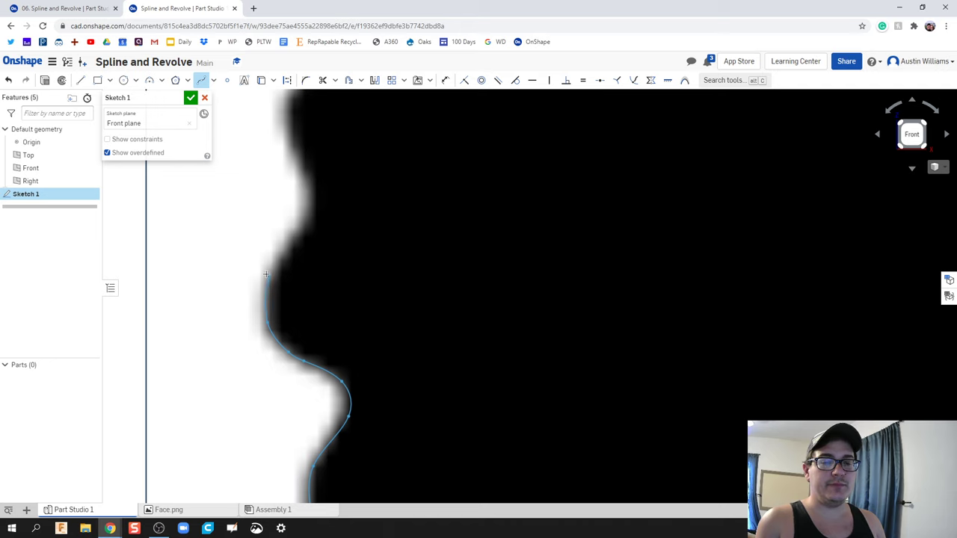
pyautogui.click(269, 271)
pyautogui.click(299, 236)
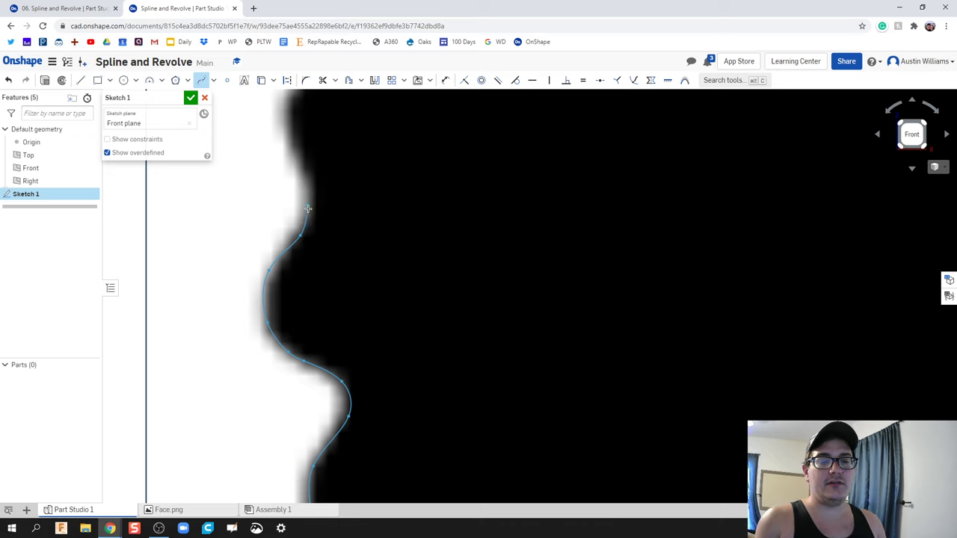
pyautogui.click(314, 196)
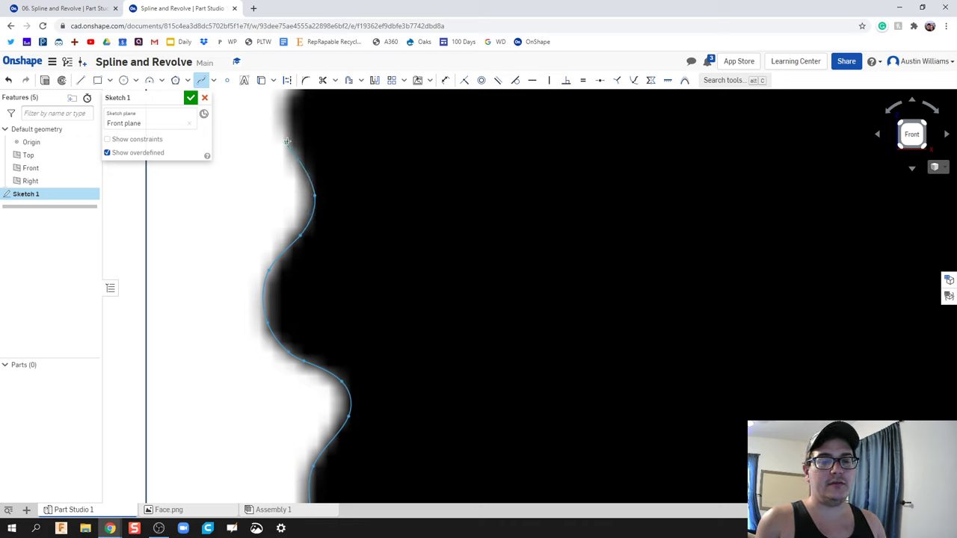
pyautogui.click(288, 140)
# Step: Trace the spline from the upper lip along the underside of the nose to the nose tip
pyautogui.moveTo(288, 140); pyautogui.dragTo(301, 326, button='middle')
pyautogui.scroll(-2, 300, 326)
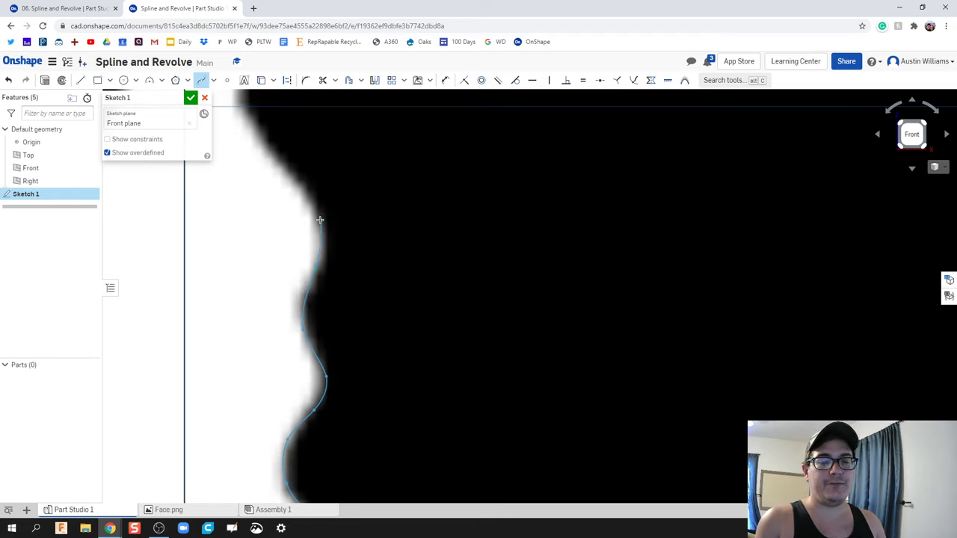
pyautogui.moveTo(319, 224); pyautogui.dragTo(373, 326, button='middle')
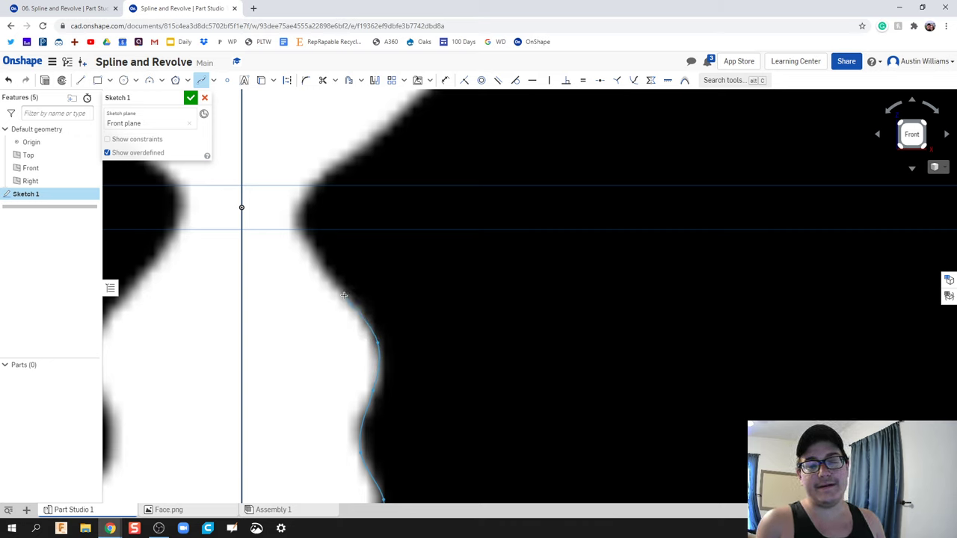
pyautogui.click(344, 295)
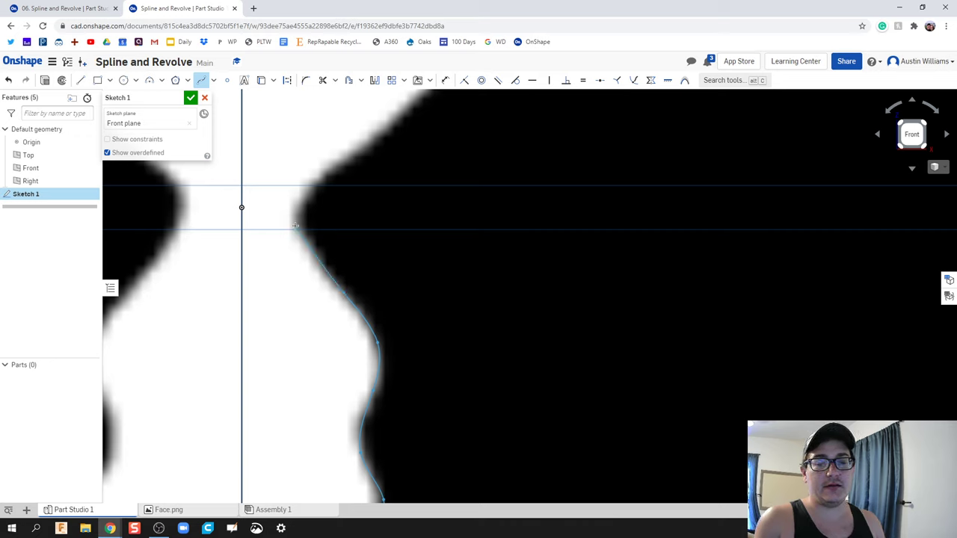
pyautogui.click(296, 224)
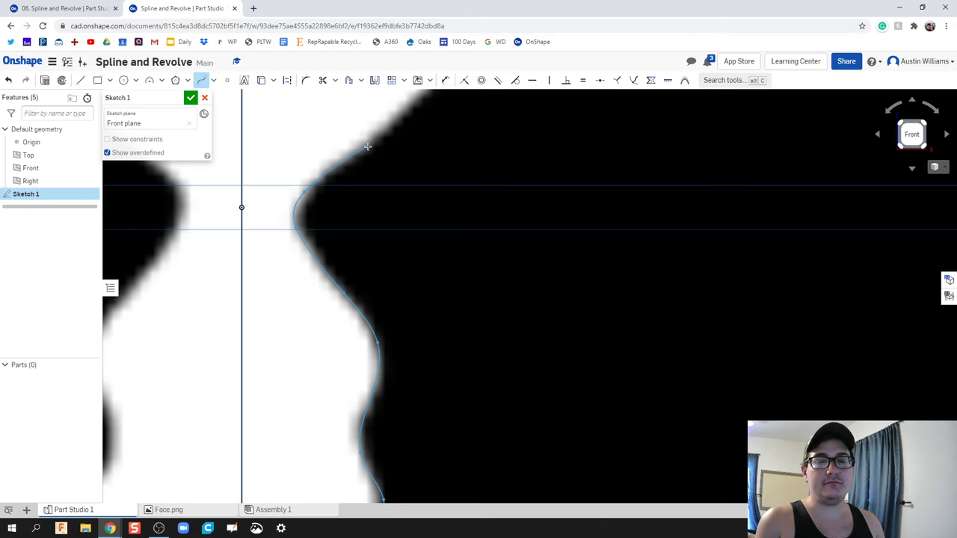
# Step: Continue the spline up the bridge of the nose and around the brow onto the lower forehead
pyautogui.moveTo(329, 173)
pyautogui.mouseDown(button='middle')
pyautogui.moveTo(342, 209)
pyautogui.moveTo(224, 388)
pyautogui.mouseUp(button='middle')
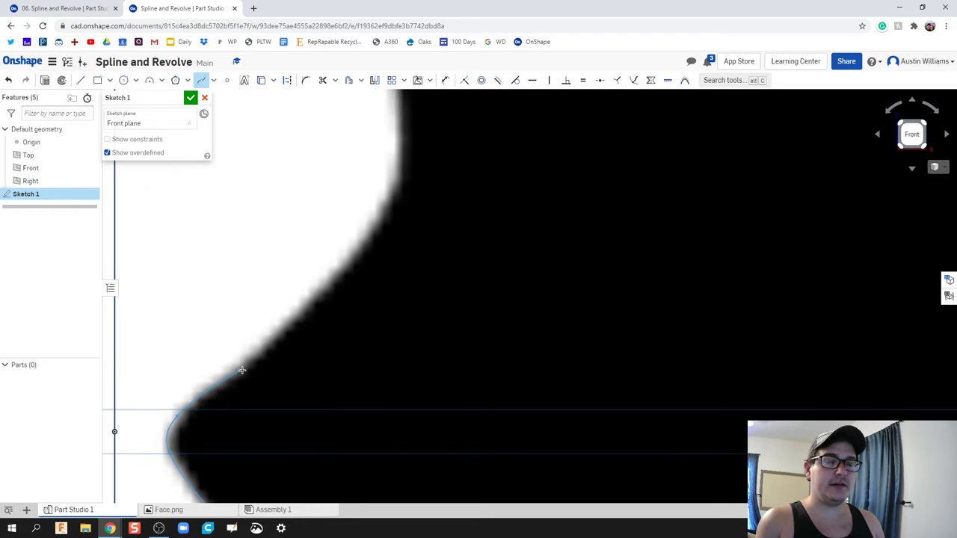
pyautogui.click(366, 248)
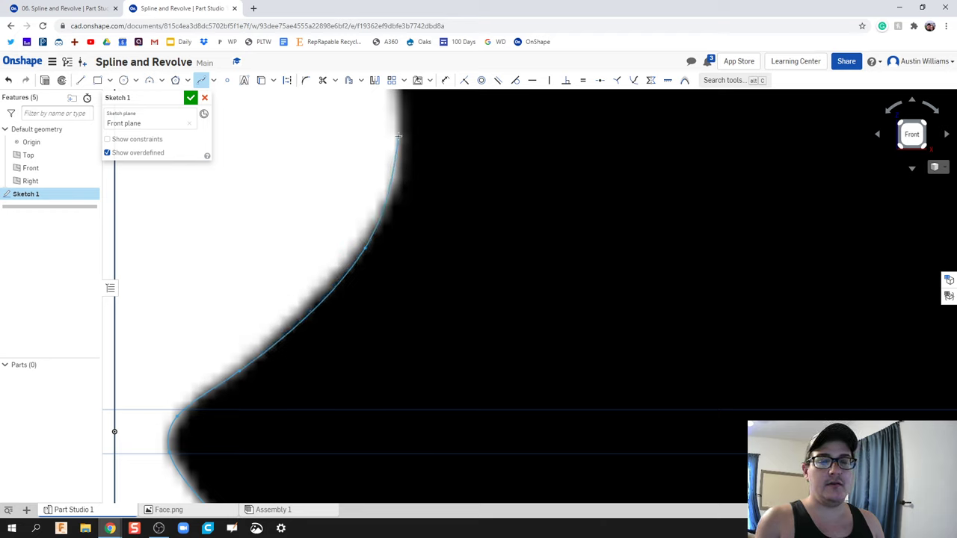
pyautogui.moveTo(397, 174); pyautogui.dragTo(422, 399, button='middle')
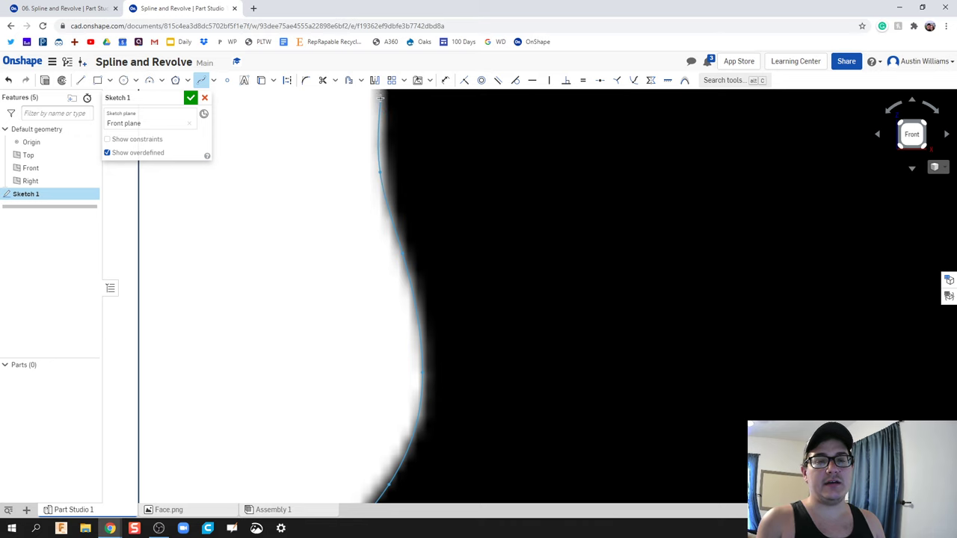
pyautogui.scroll(-5, 441, 329)
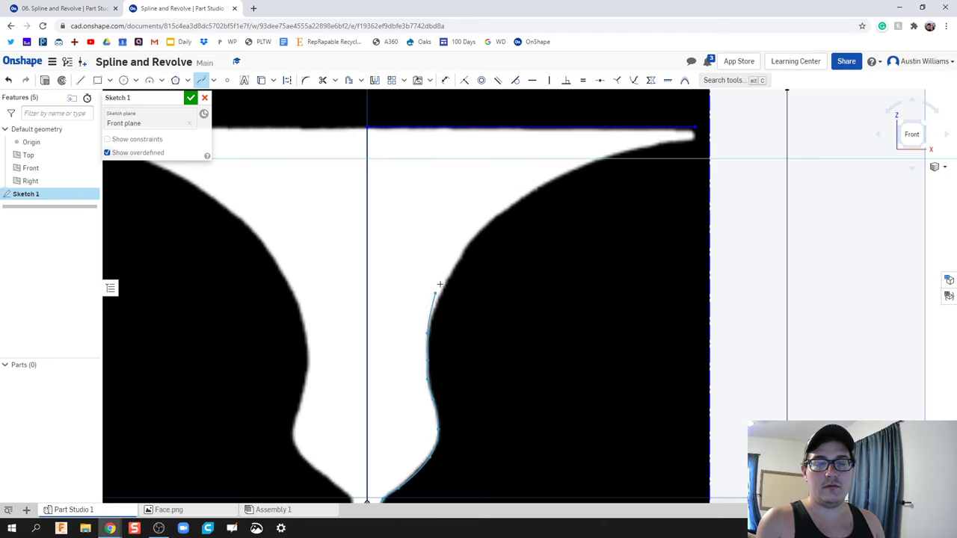
# Step: Trace the spline along the bowl's flared underside and end it at the rim's lower outer corner
pyautogui.click(664, 141)
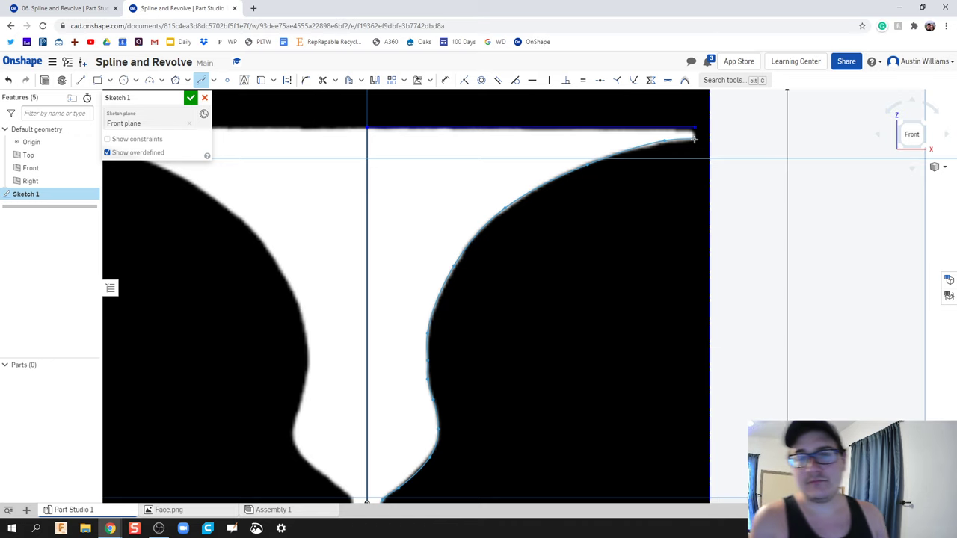
pyautogui.scroll(-3, 693, 139)
pyautogui.scroll(8, 694, 139)
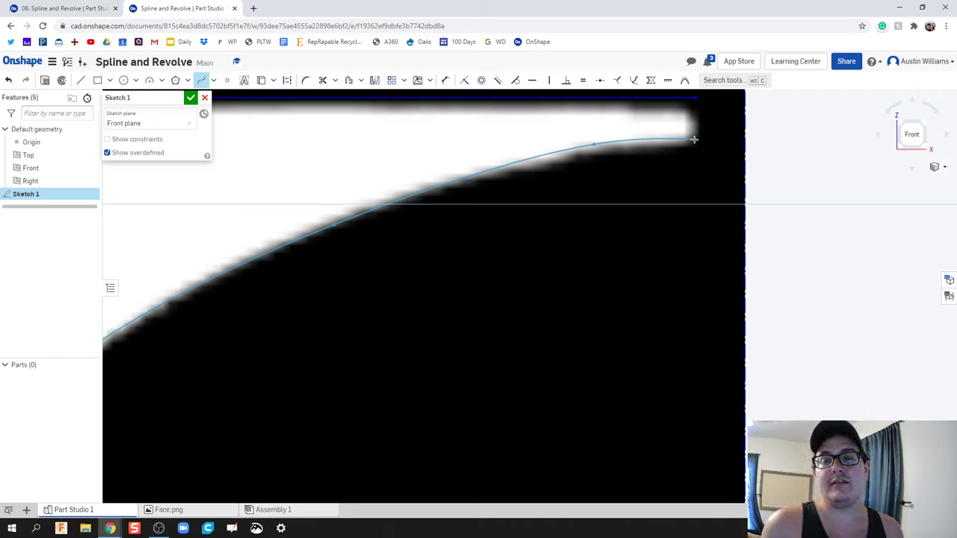
pyautogui.doubleClick(693, 139)
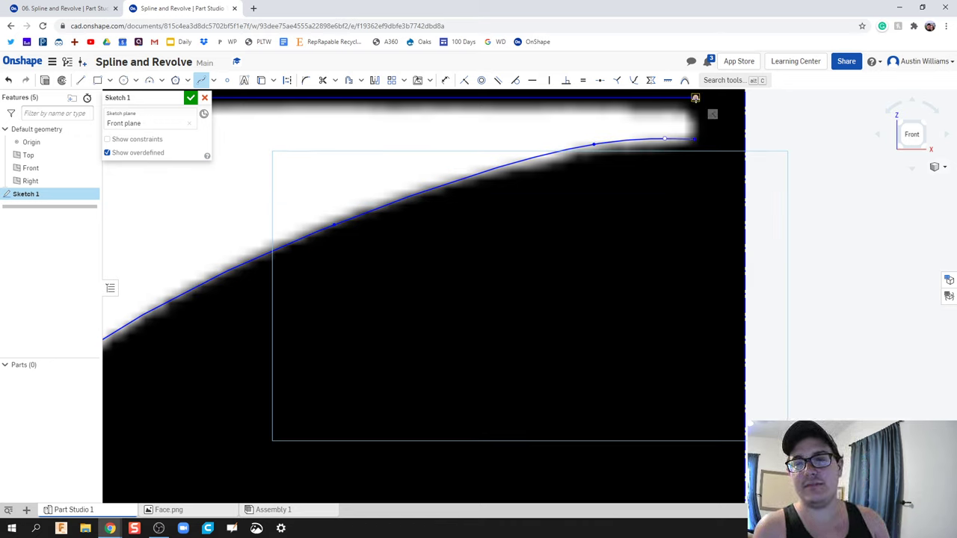
# Step: Close the rim with a short spline from the top line's outer end to the end of the face curve, and finish the sketch
pyautogui.click(696, 98)
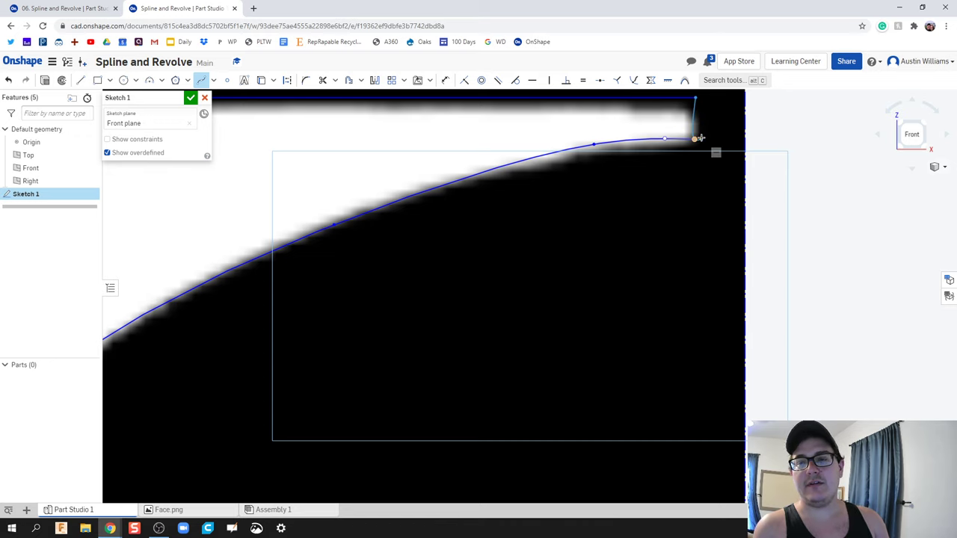
pyautogui.click(694, 139)
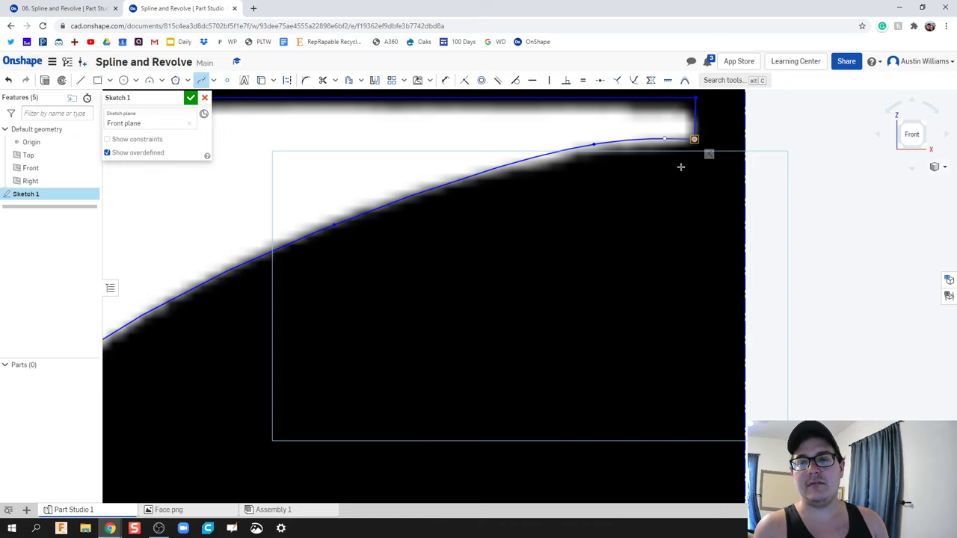
pyautogui.scroll(-4, 611, 212)
pyautogui.moveTo(511, 242); pyautogui.dragTo(578, 248, button='middle')
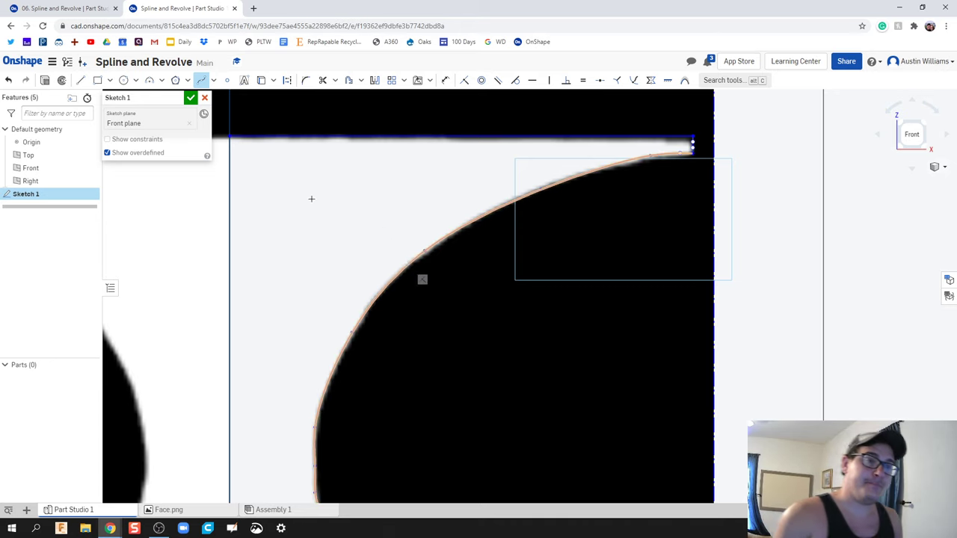
pyautogui.click(191, 97)
pyautogui.scroll(-5, 235, 222)
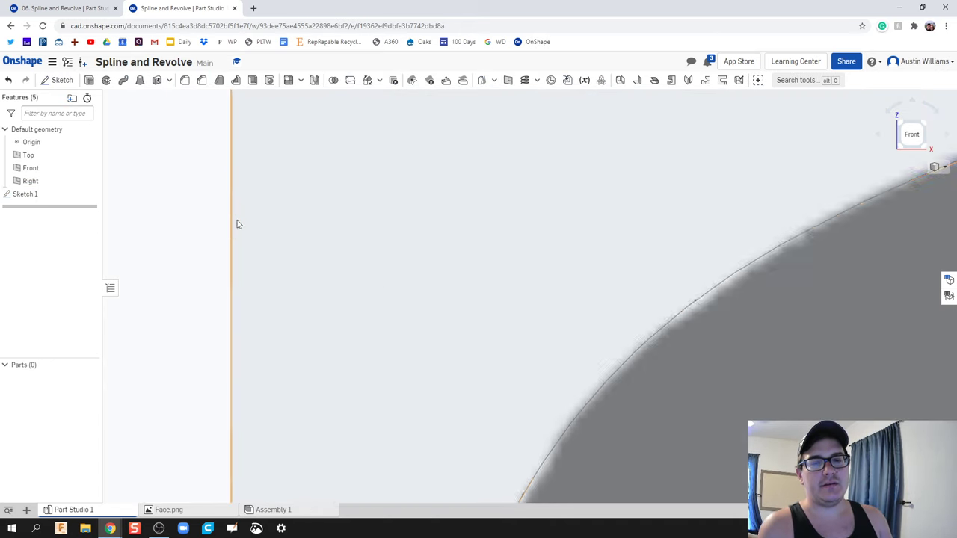
pyautogui.scroll(-2, 291, 221)
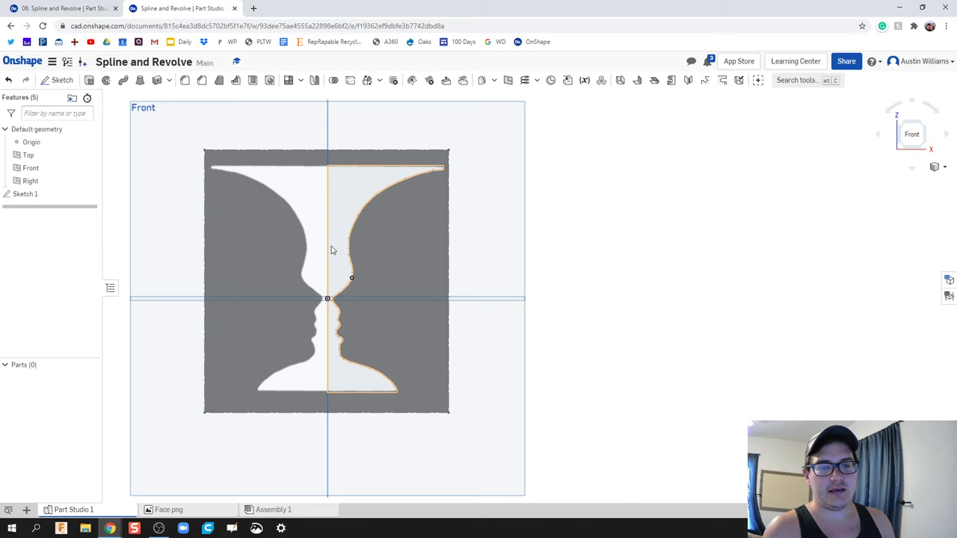
# Step: Revolve the closed half-profile fully around the vertical centreline as a new solid
pyautogui.click(107, 81)
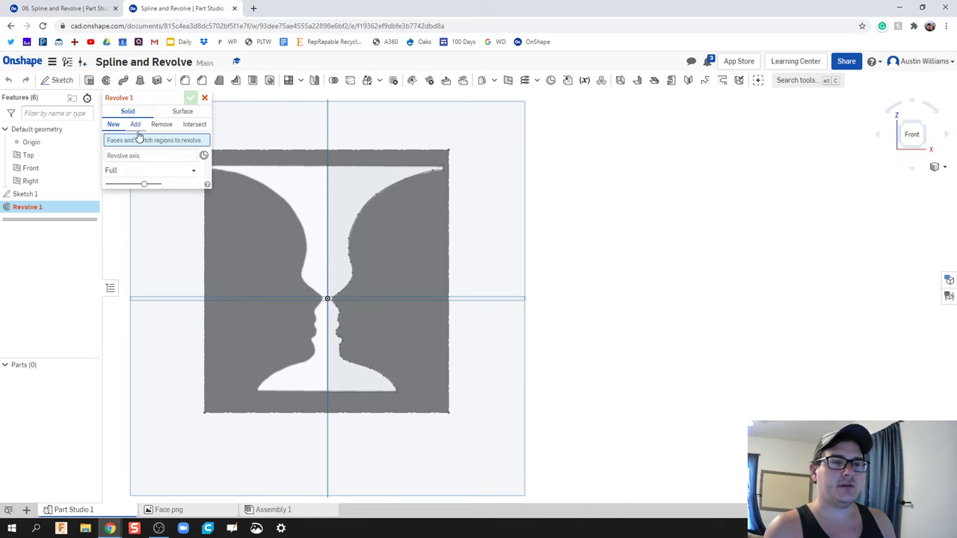
pyautogui.click(359, 196)
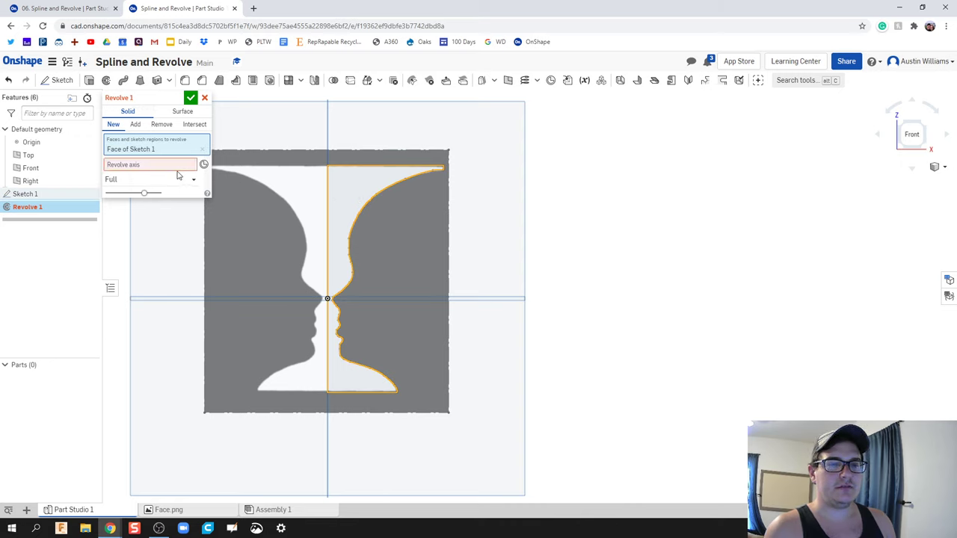
pyautogui.click(177, 169)
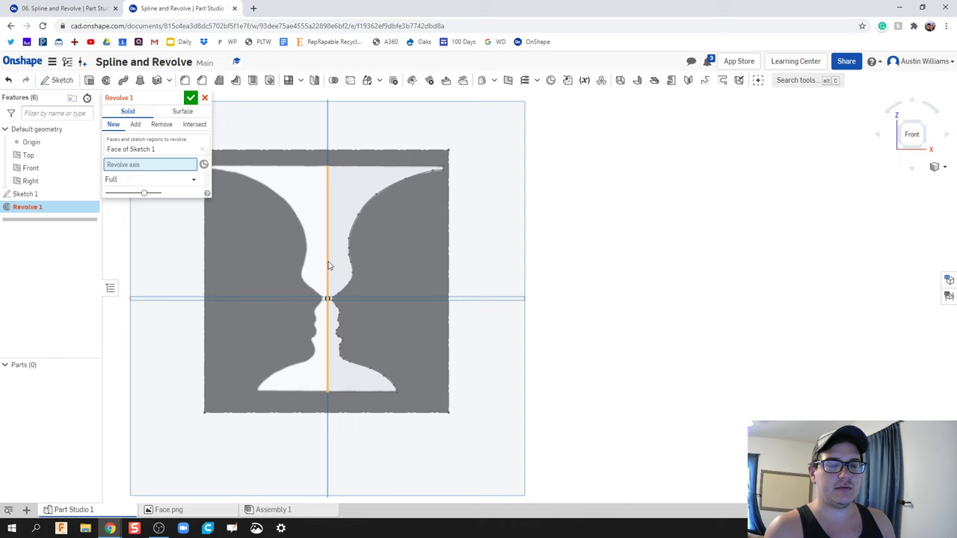
pyautogui.click(327, 262)
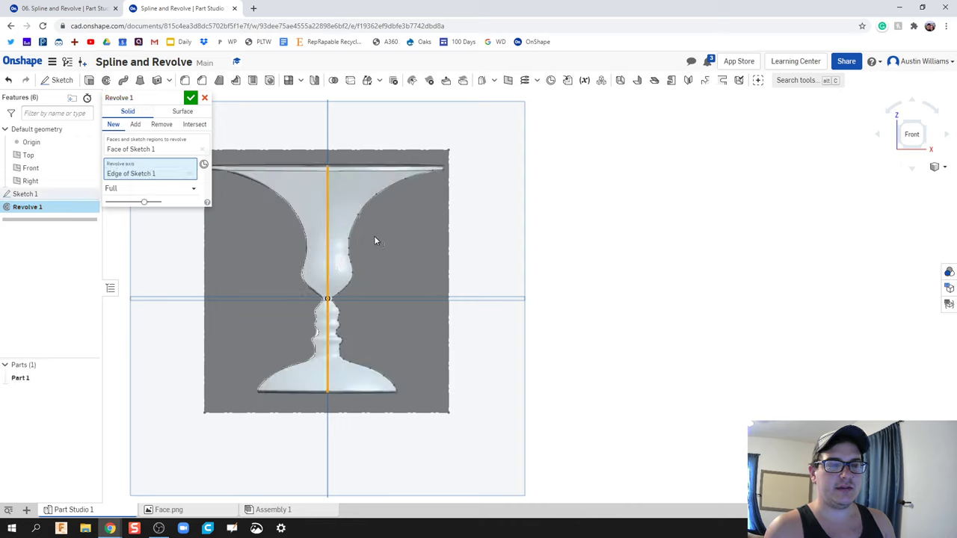
pyautogui.click(191, 99)
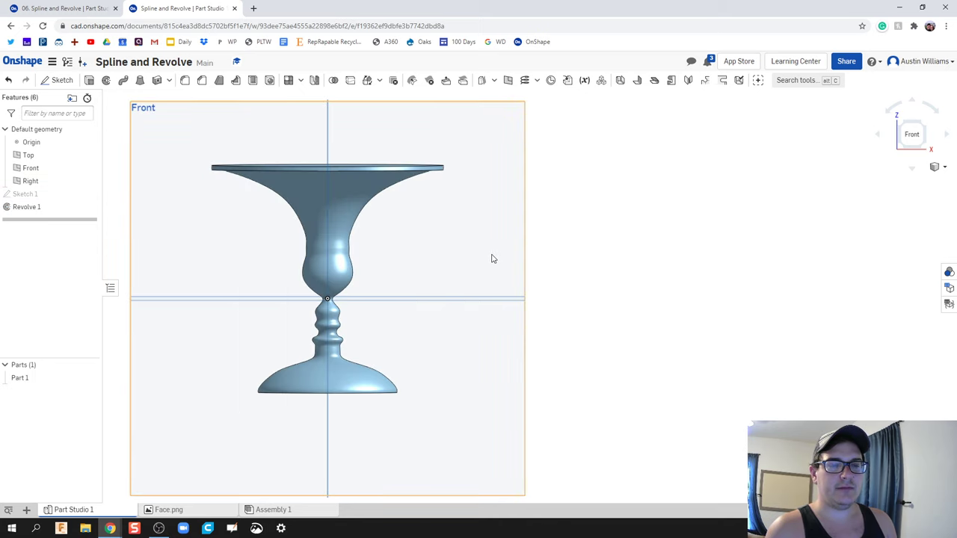
pyautogui.moveTo(493, 261); pyautogui.dragTo(587, 256, button='middle')
pyautogui.moveTo(588, 257); pyautogui.dragTo(784, 239, button='right')
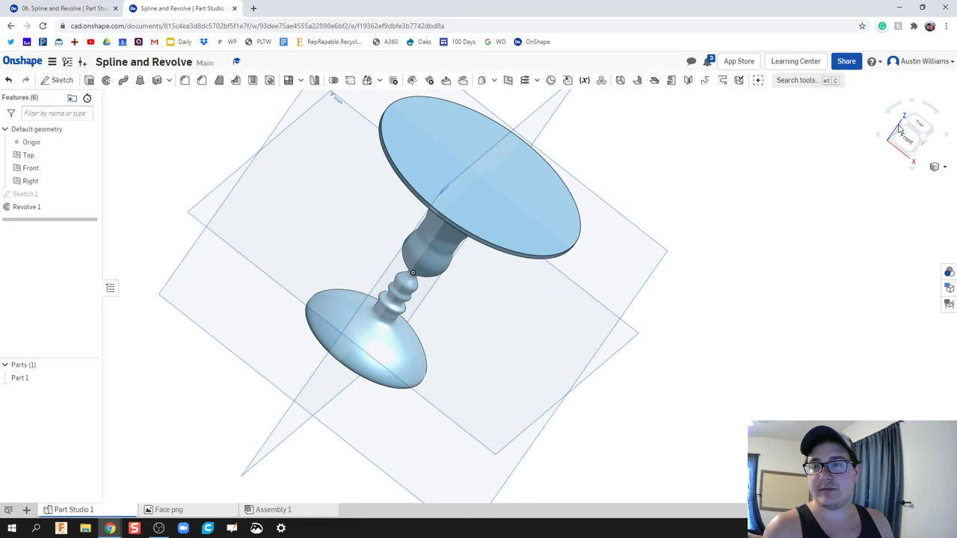
pyautogui.click(908, 139)
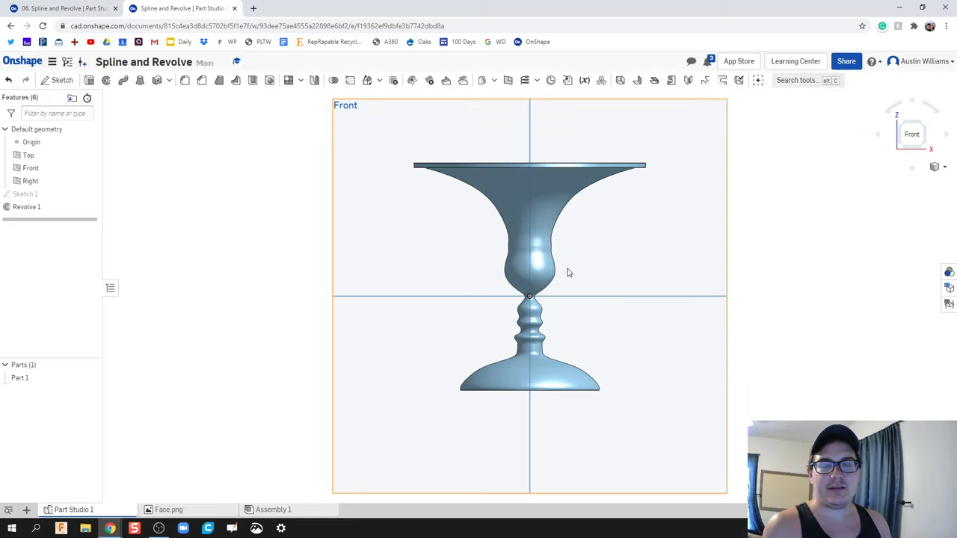